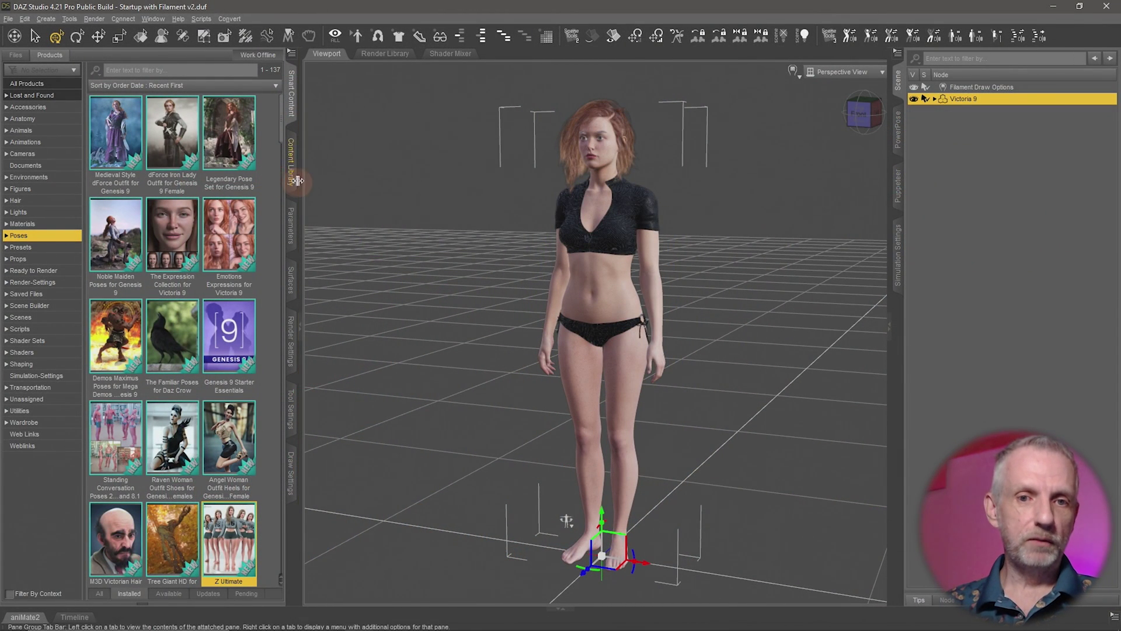
- In the folder tree, collapse DAZ Studio Formats and expand the Categories > Default list
left_click(290, 169)
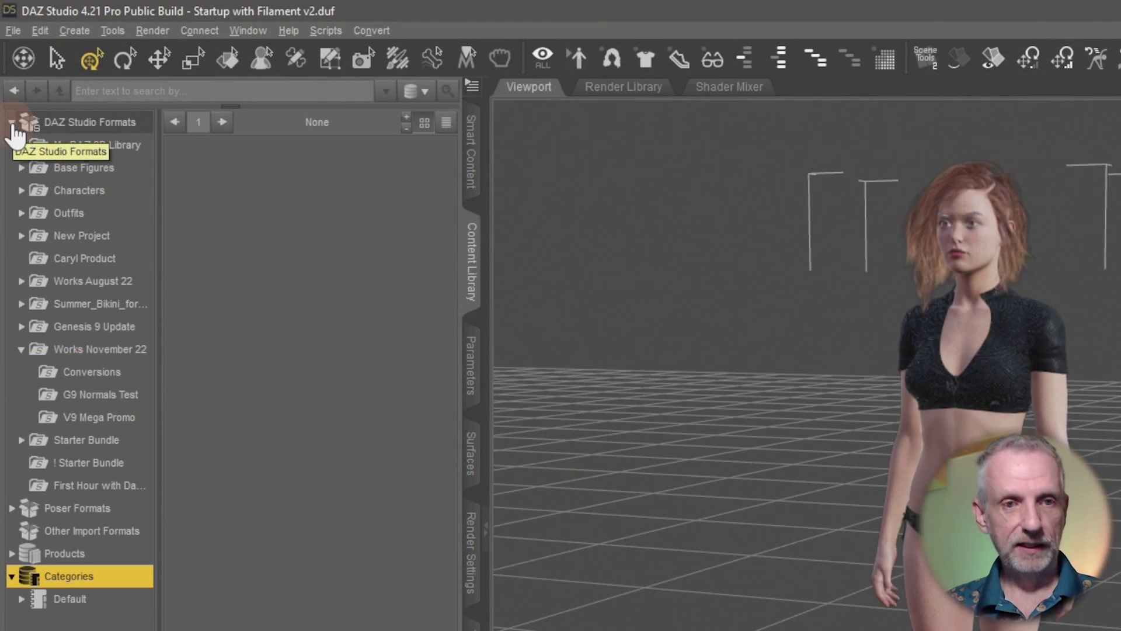
left_click(8, 76)
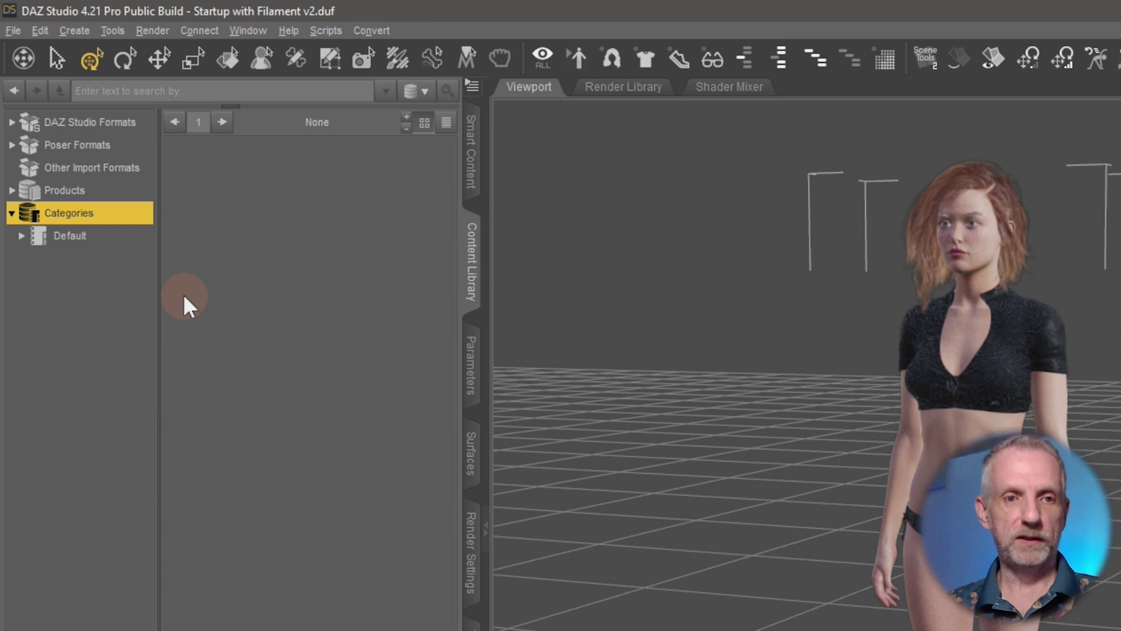
left_click(21, 236)
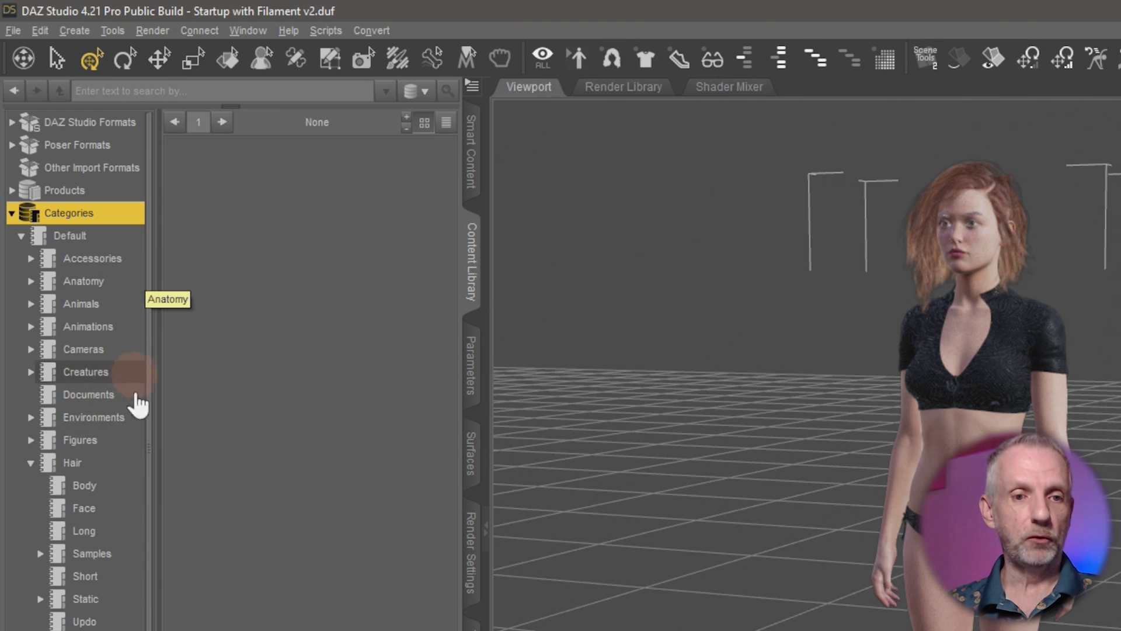
- Browse the Hair, Hair Body and Hair Face categories, then collapse Default
left_click(117, 462)
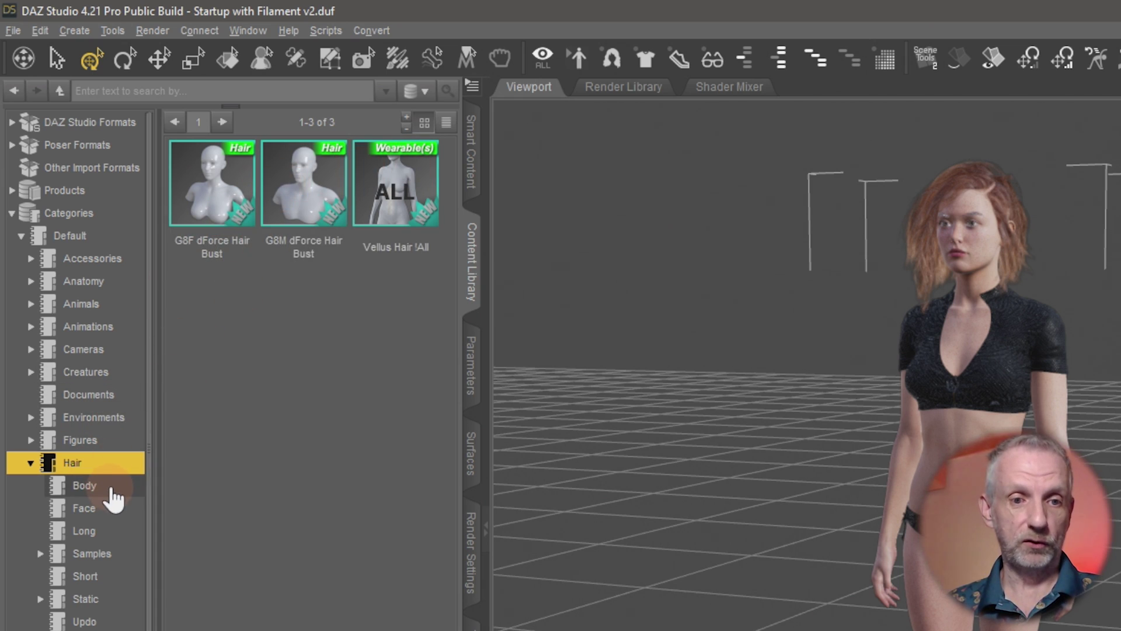
left_click(111, 488)
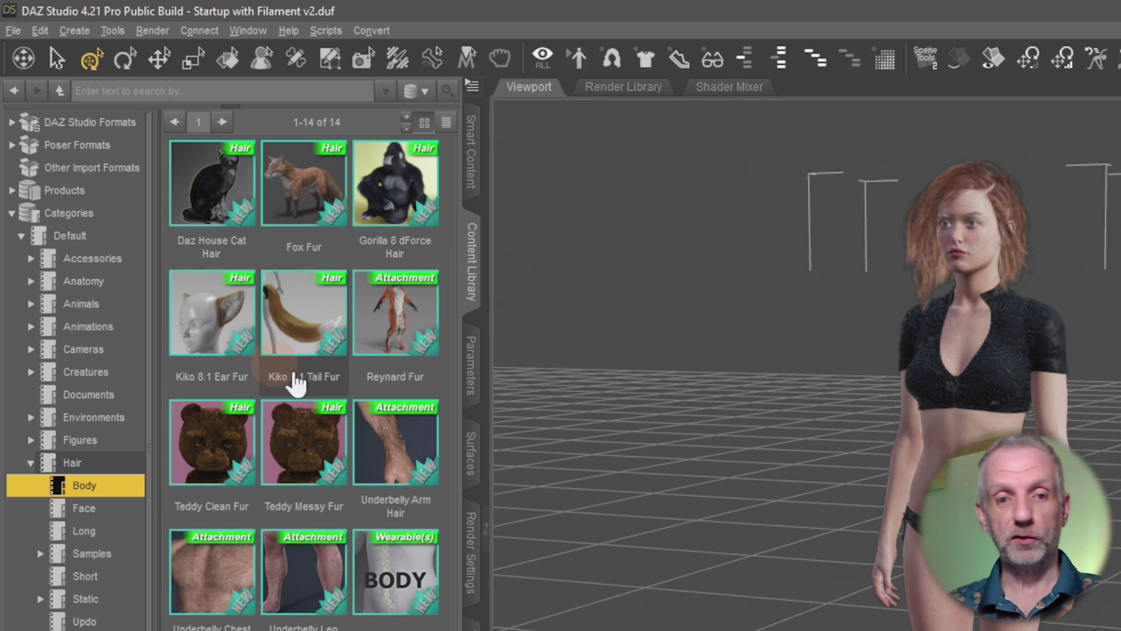
left_click(88, 509)
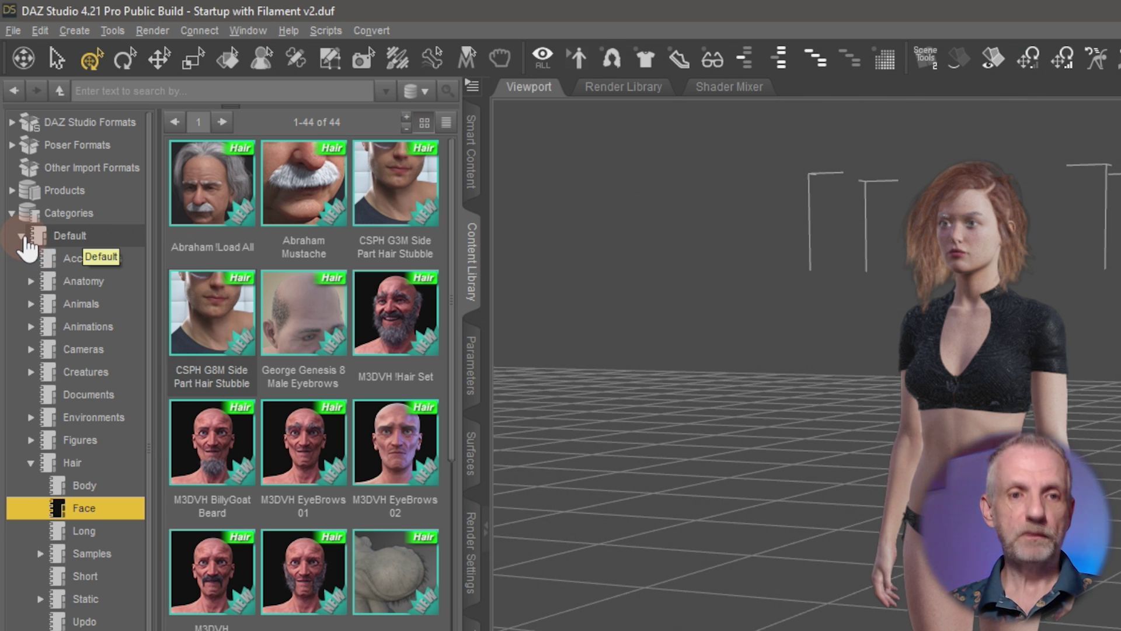
left_click(23, 236)
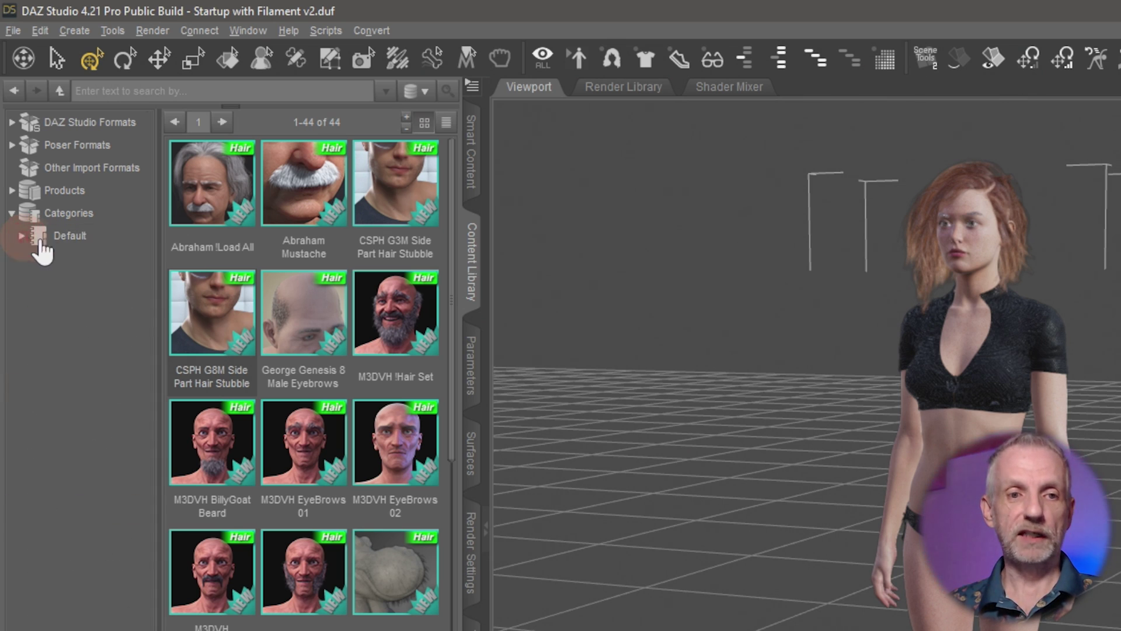
- Create a sub-category named 'Test' under Categories
left_click(111, 217)
right_click(113, 218)
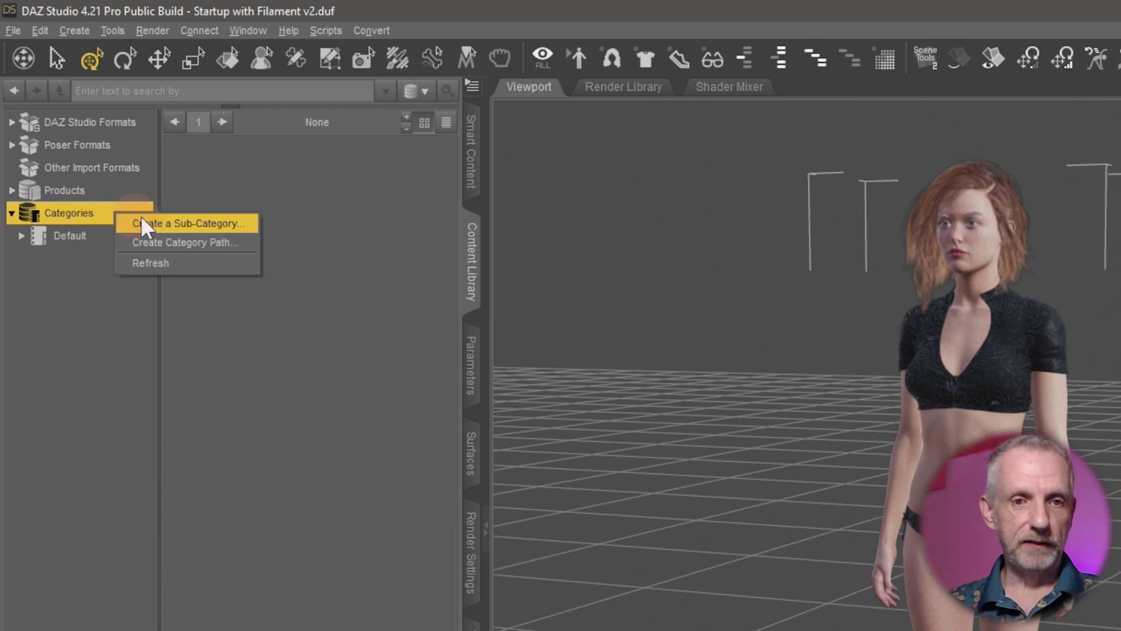
left_click(229, 227)
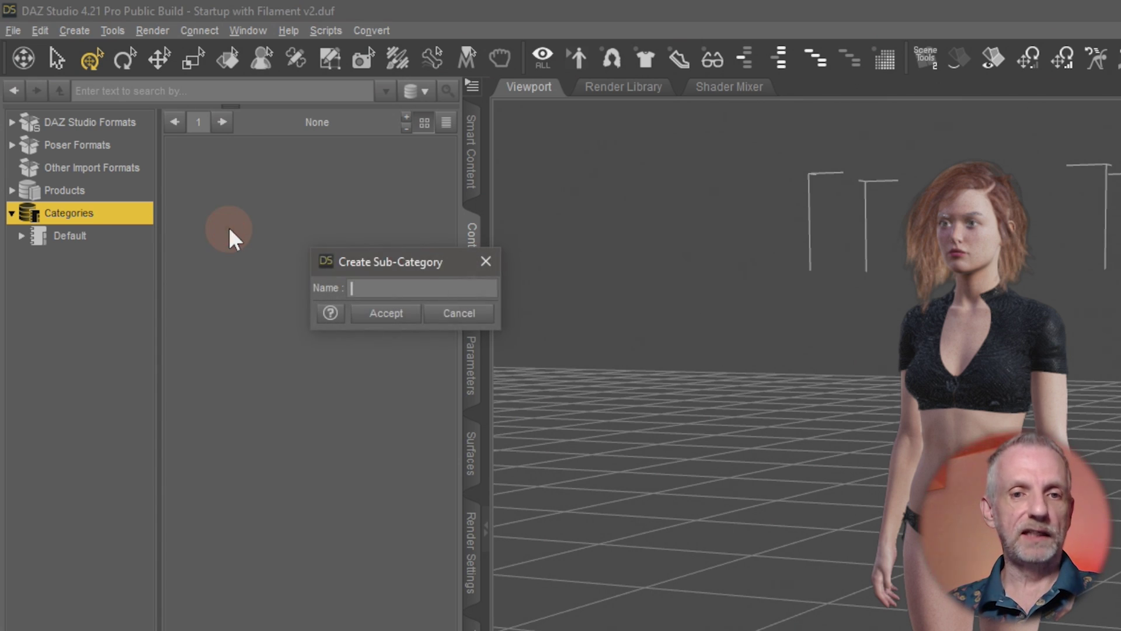
left_click_drag(412, 261, 355, 191)
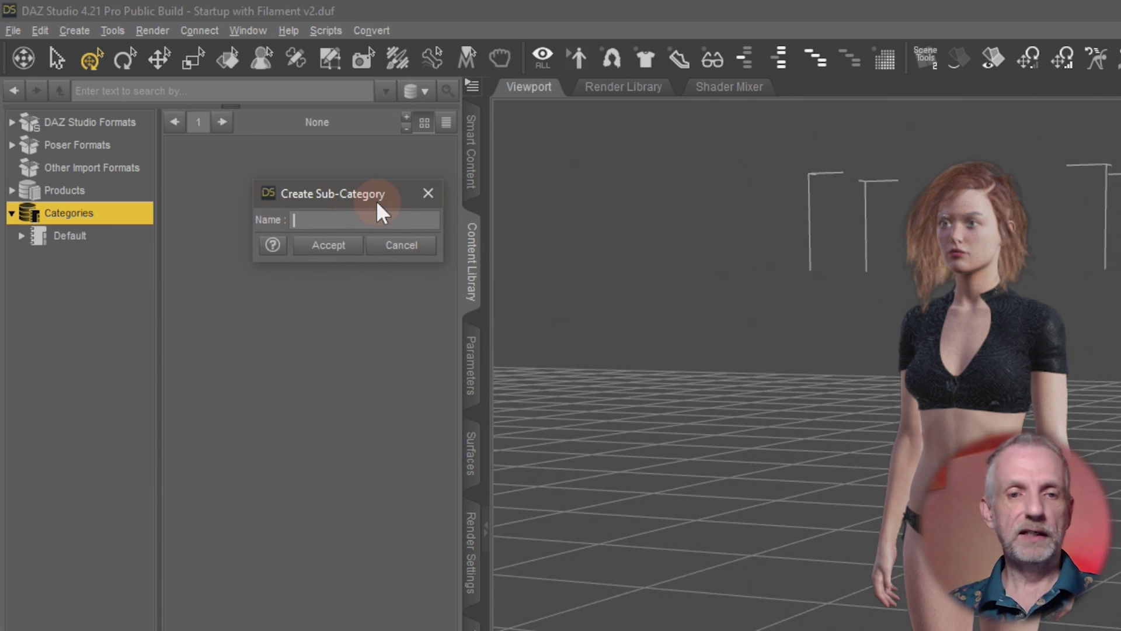
type("Test")
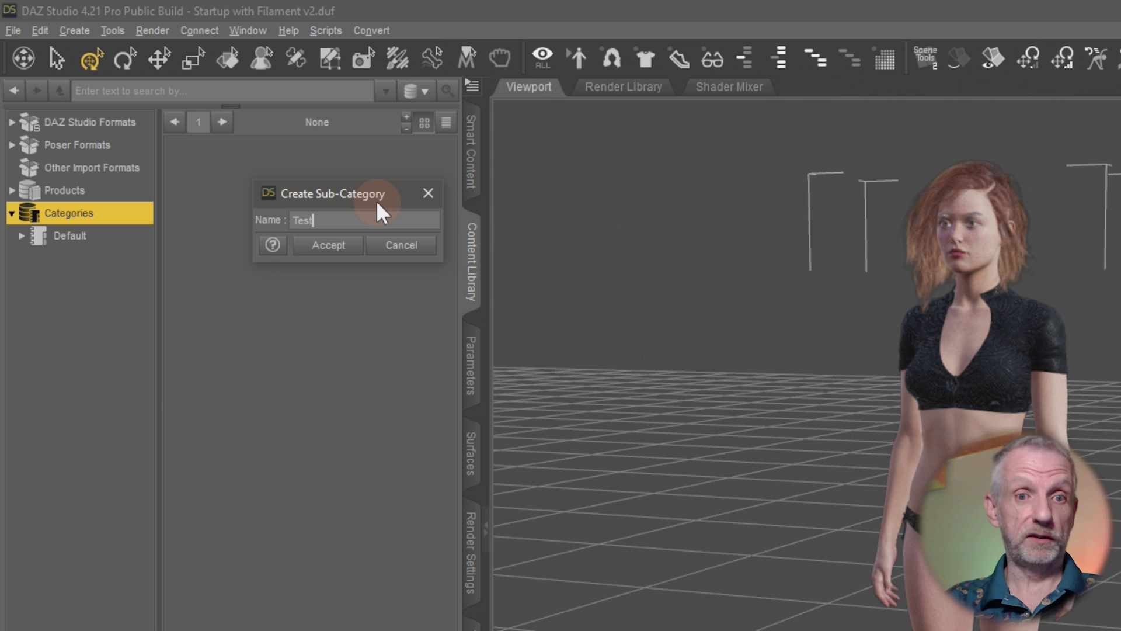
key("Return")
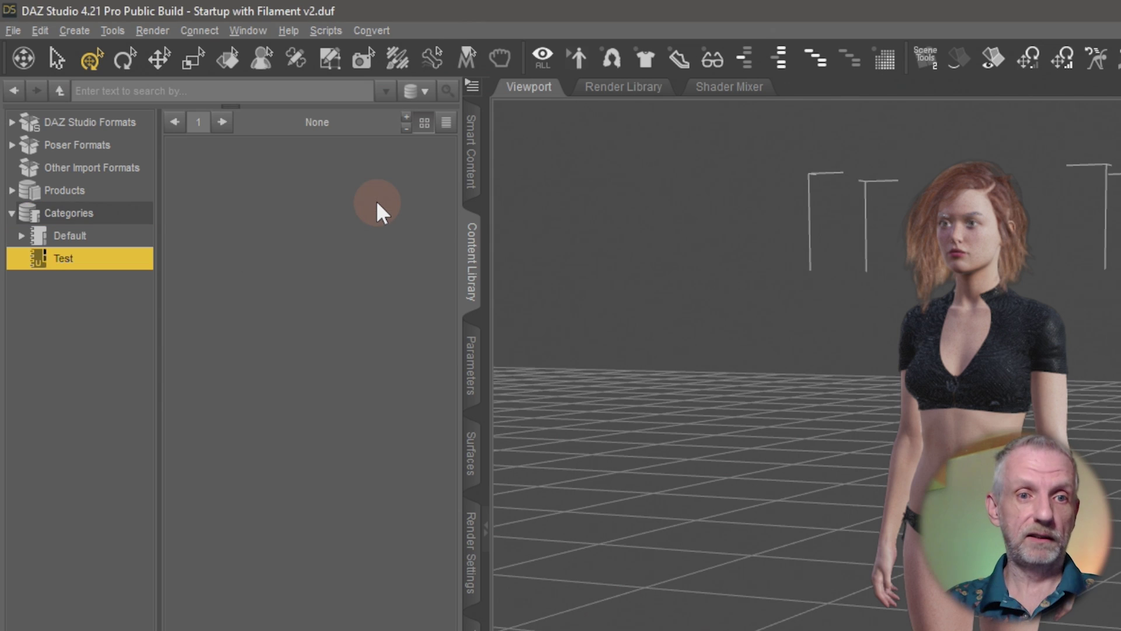
- Create a sub-category named 'Test 2' inside the Test category
left_click(100, 266)
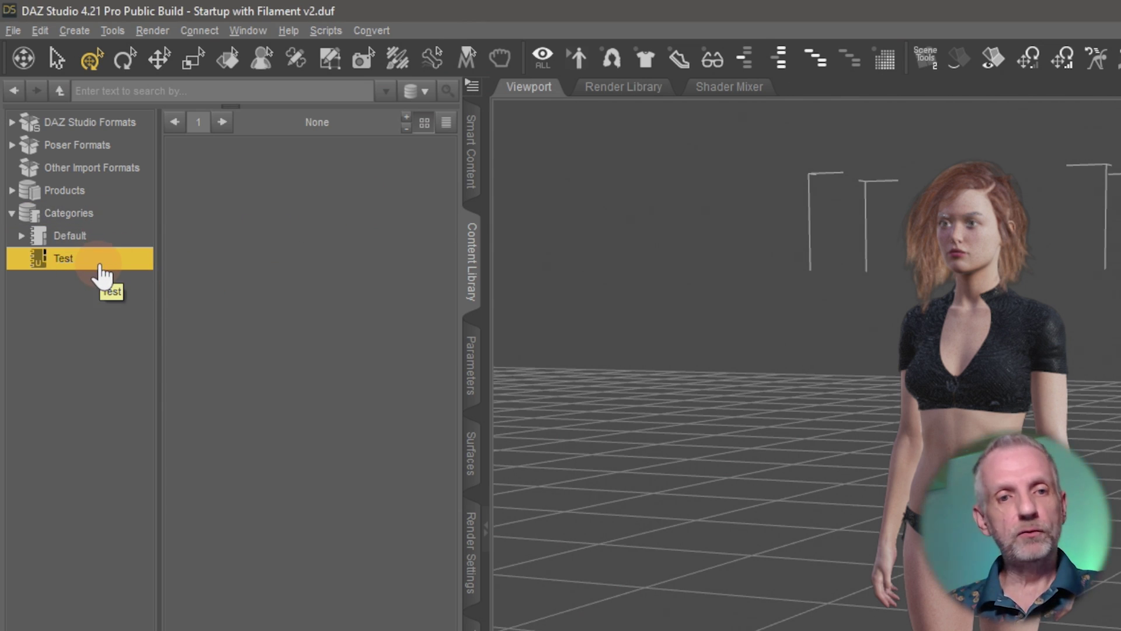
left_click(229, 272)
left_click(123, 261)
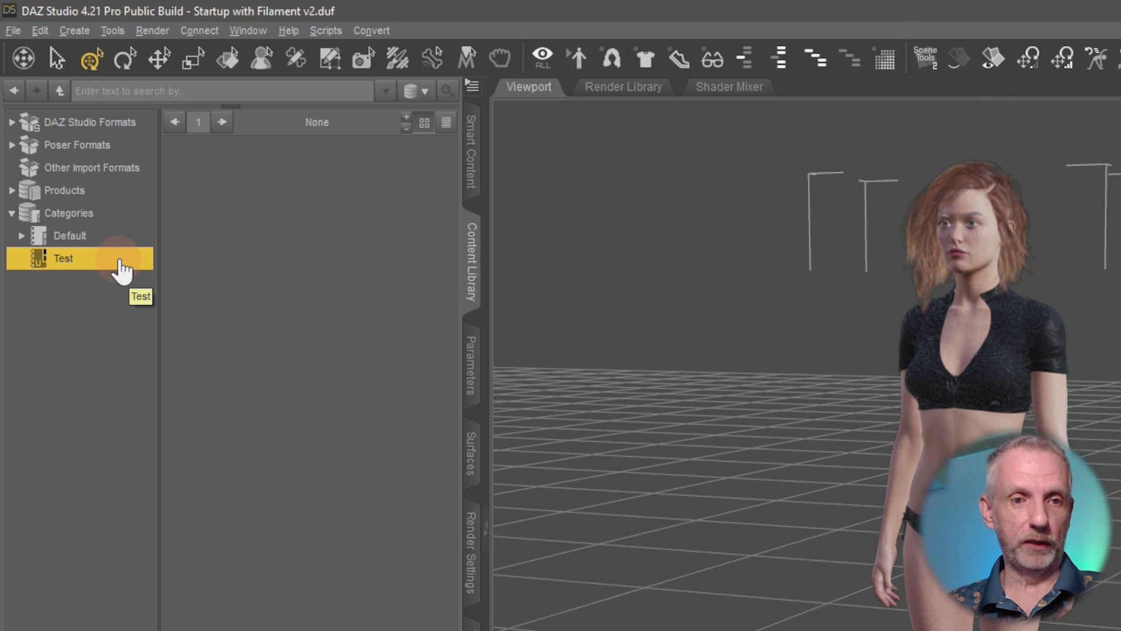
right_click(122, 262)
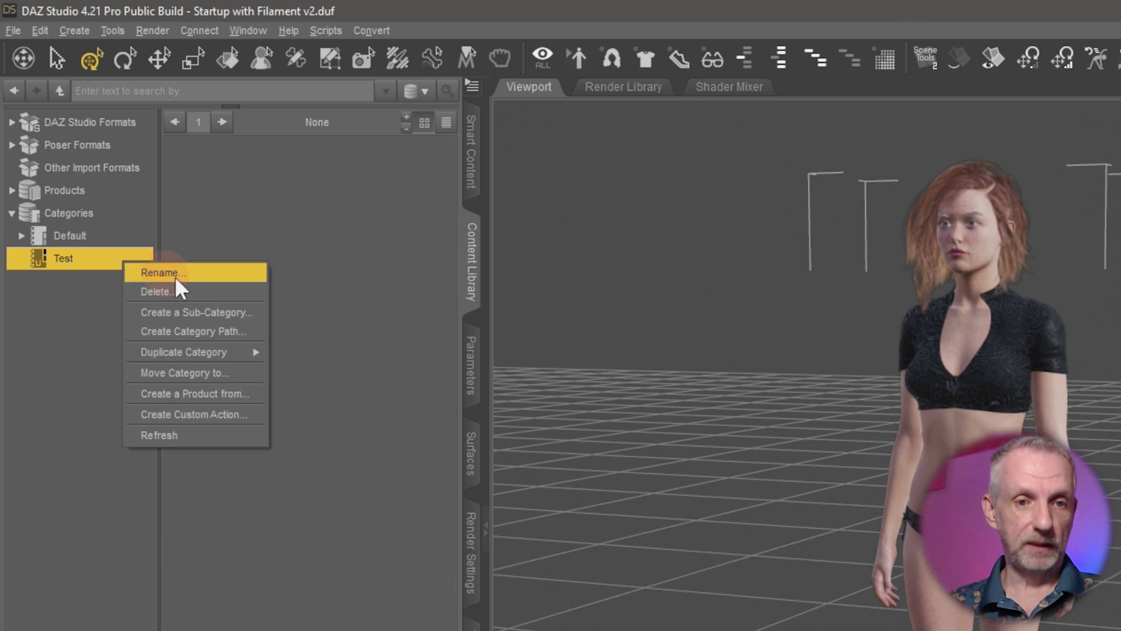
left_click(218, 313)
type("T")
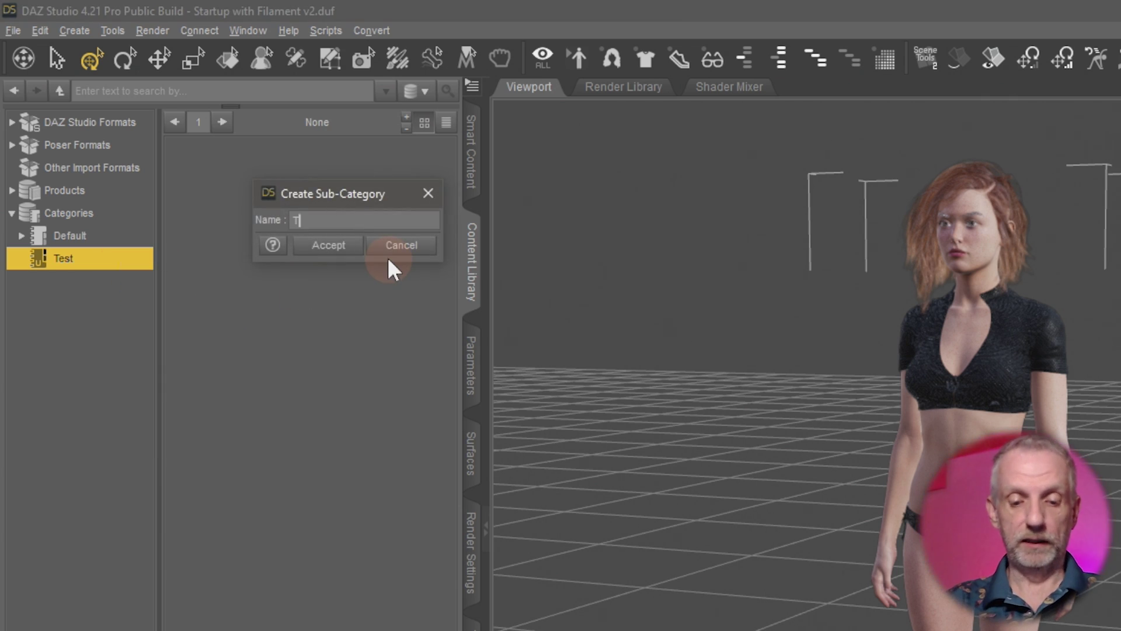
type("est 2")
key("Return")
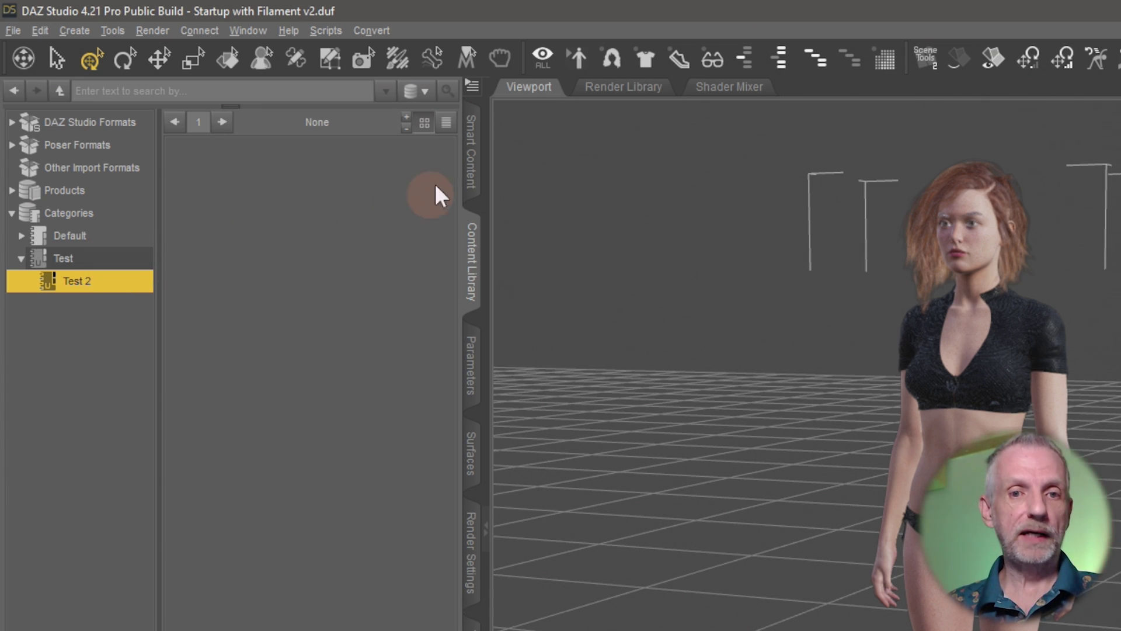
- In Smart Content, filter to Figures and open the Victoria 9 HD product
left_click(471, 170)
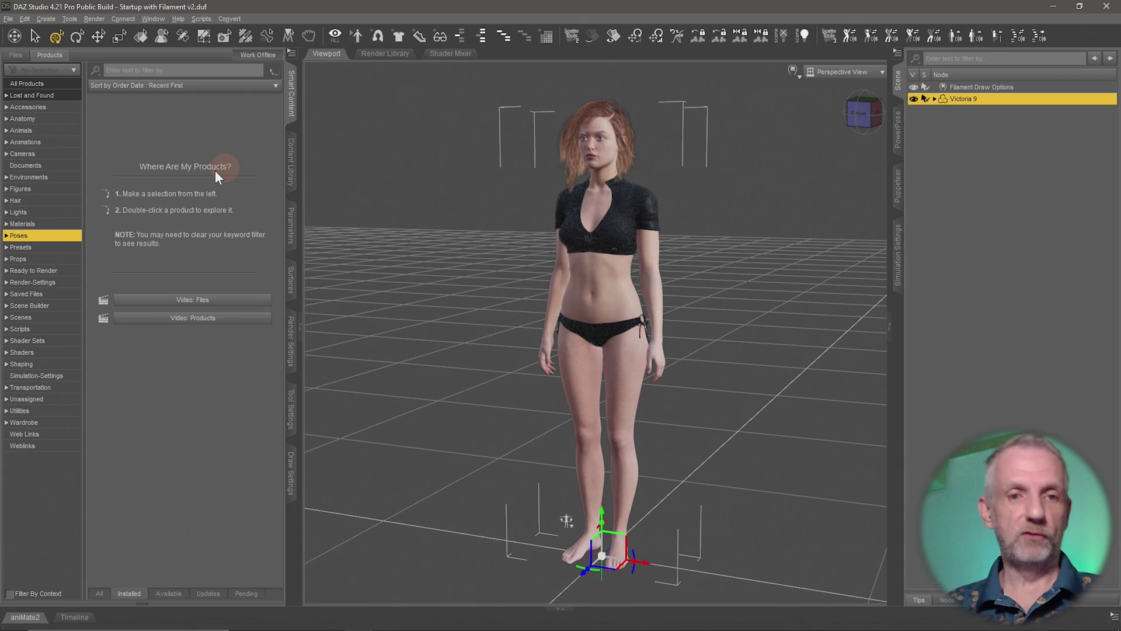
left_click(56, 188)
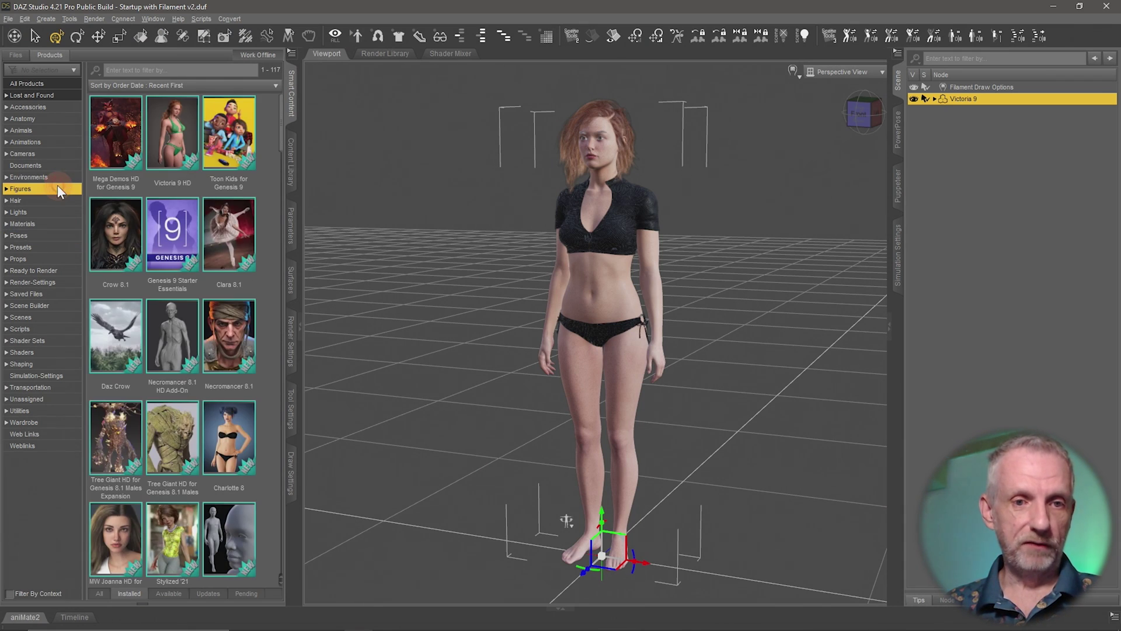
left_click(173, 143)
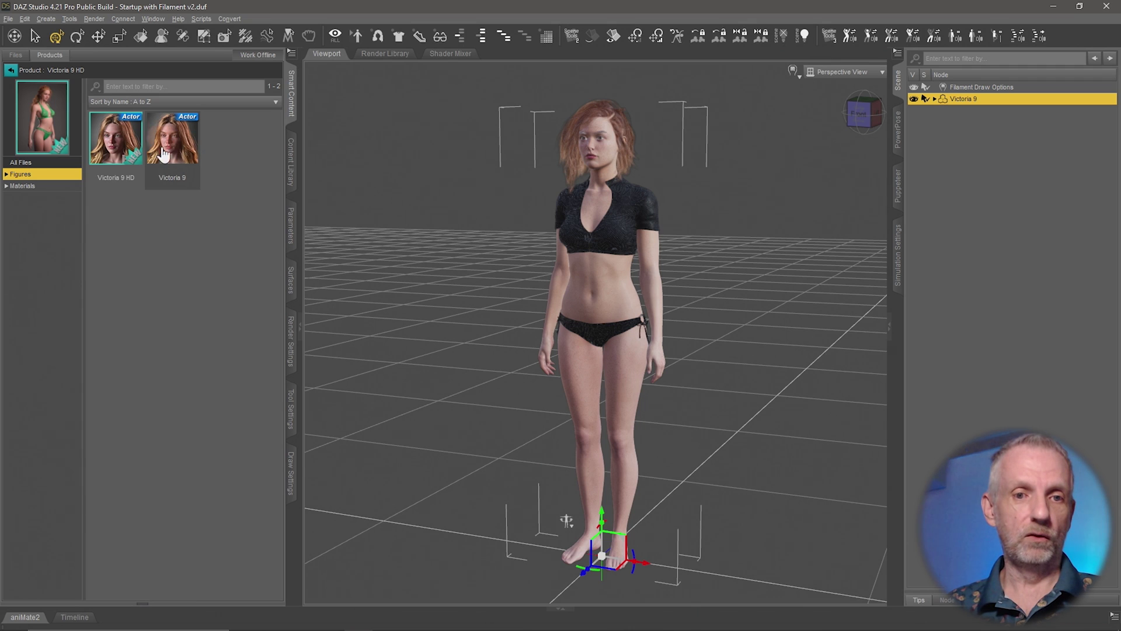
- Categorize the Victoria 9 actor under Test > Test 2
right_click(187, 154)
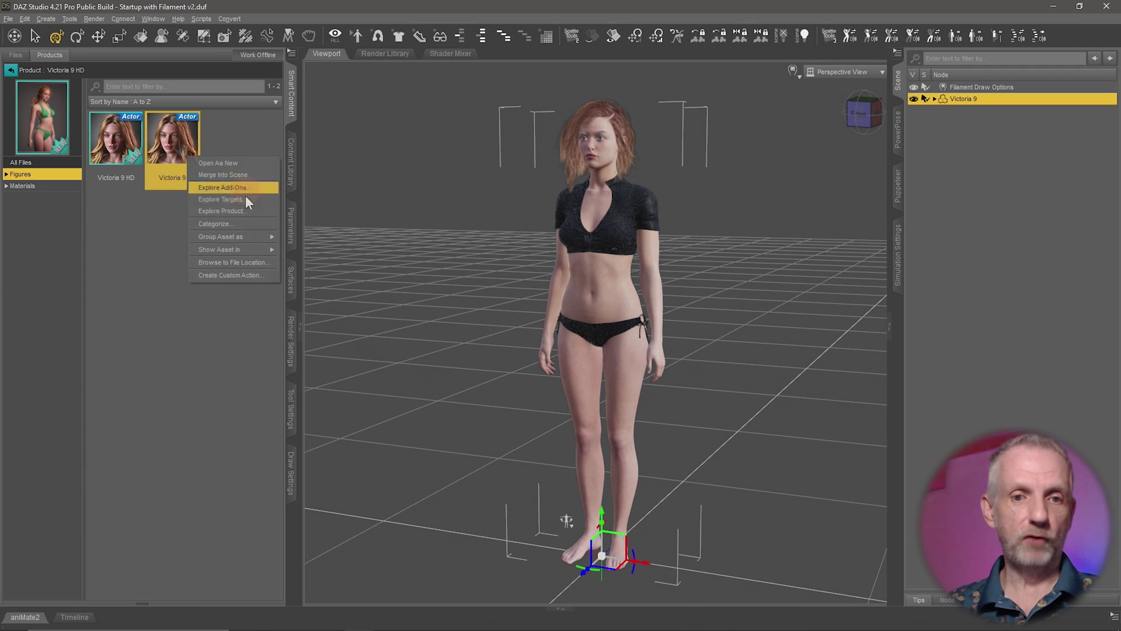
left_click(253, 226)
left_click_drag(519, 198, 283, 58)
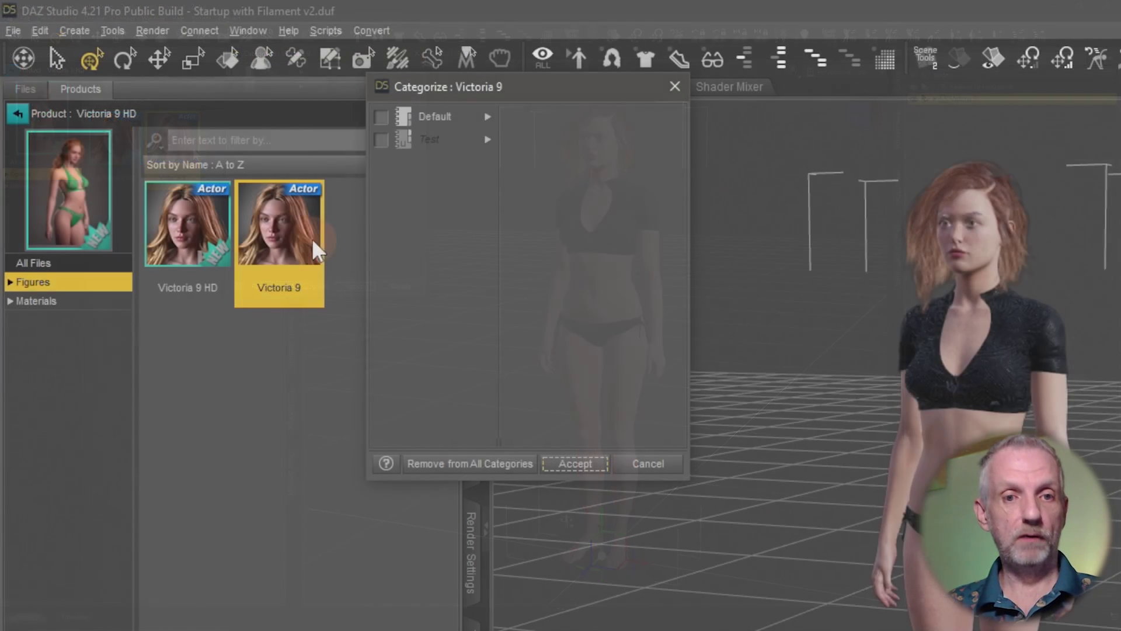
left_click_drag(365, 212, 366, 213)
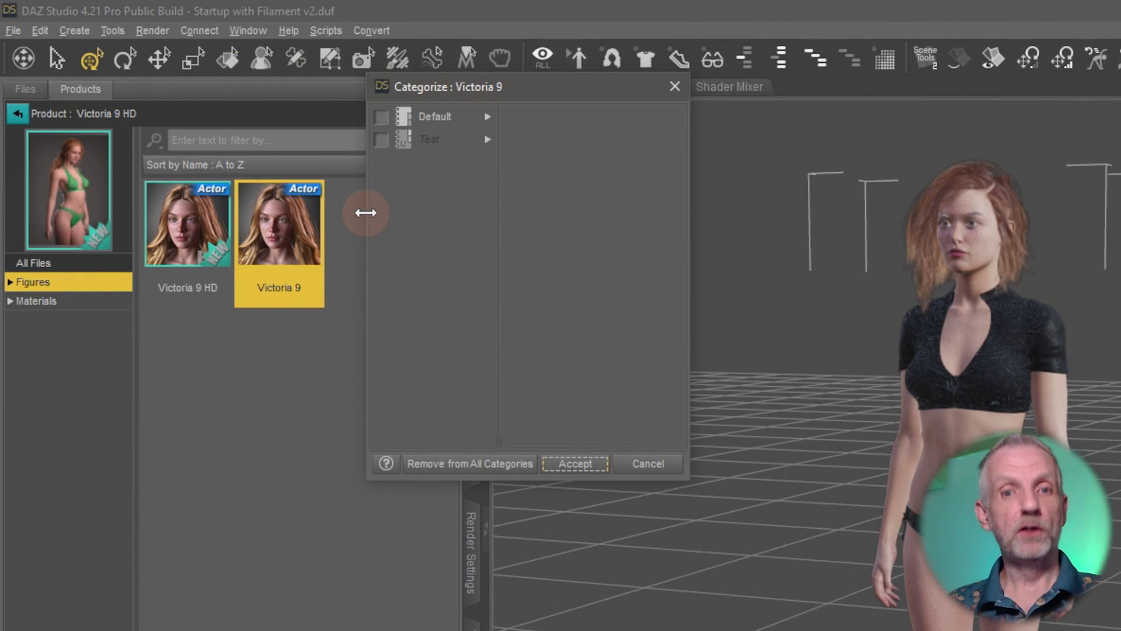
left_click(404, 158)
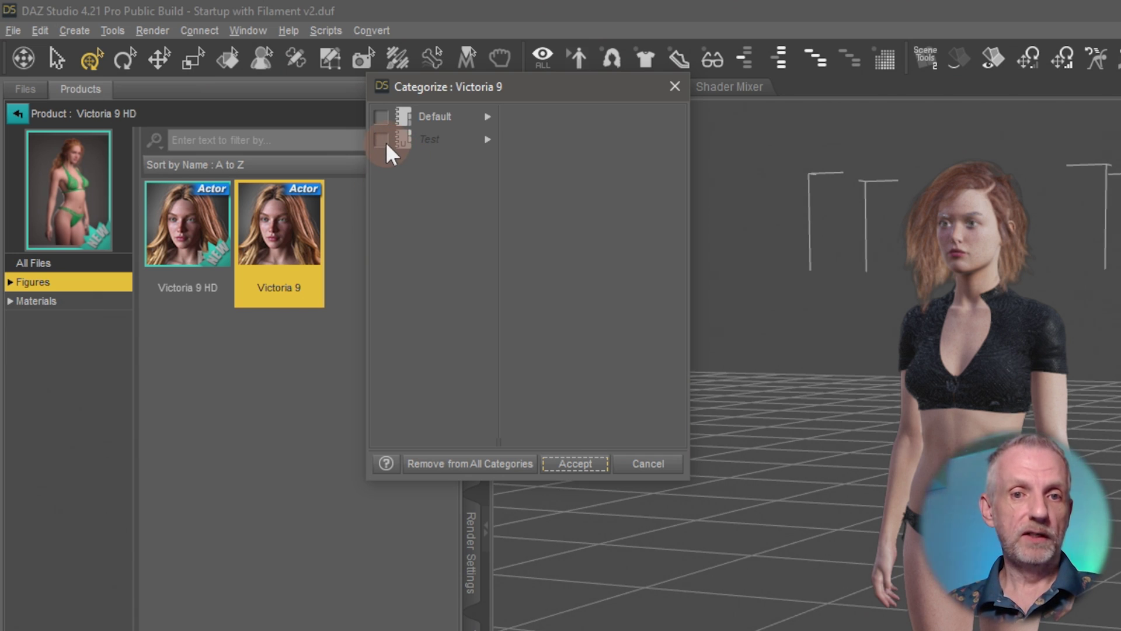
left_click(478, 139)
left_click(558, 115)
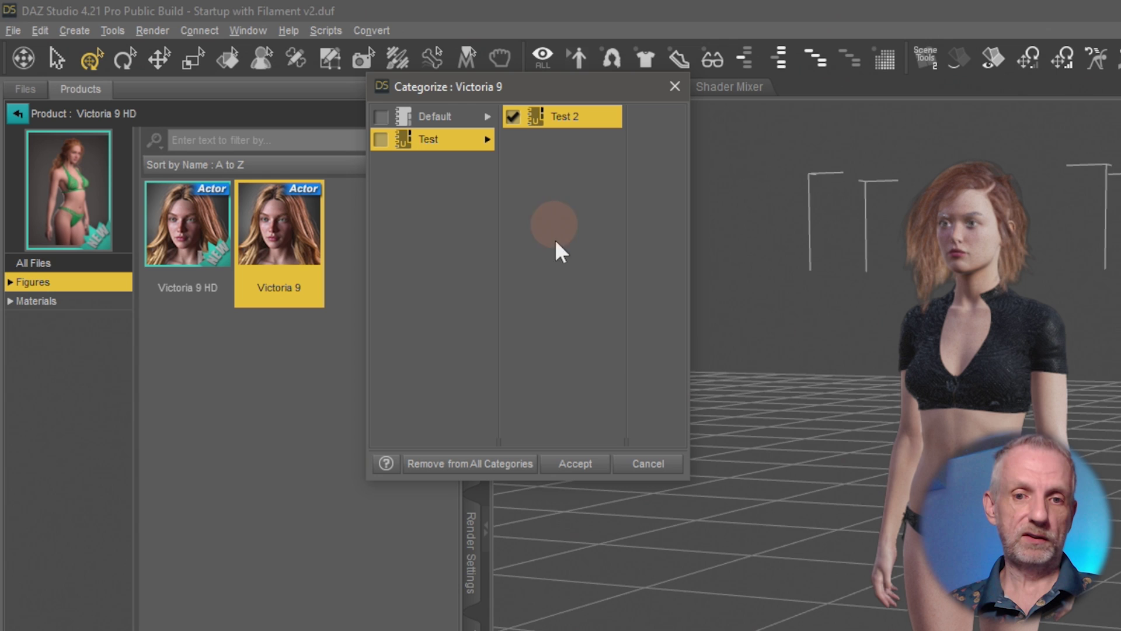
left_click(586, 465)
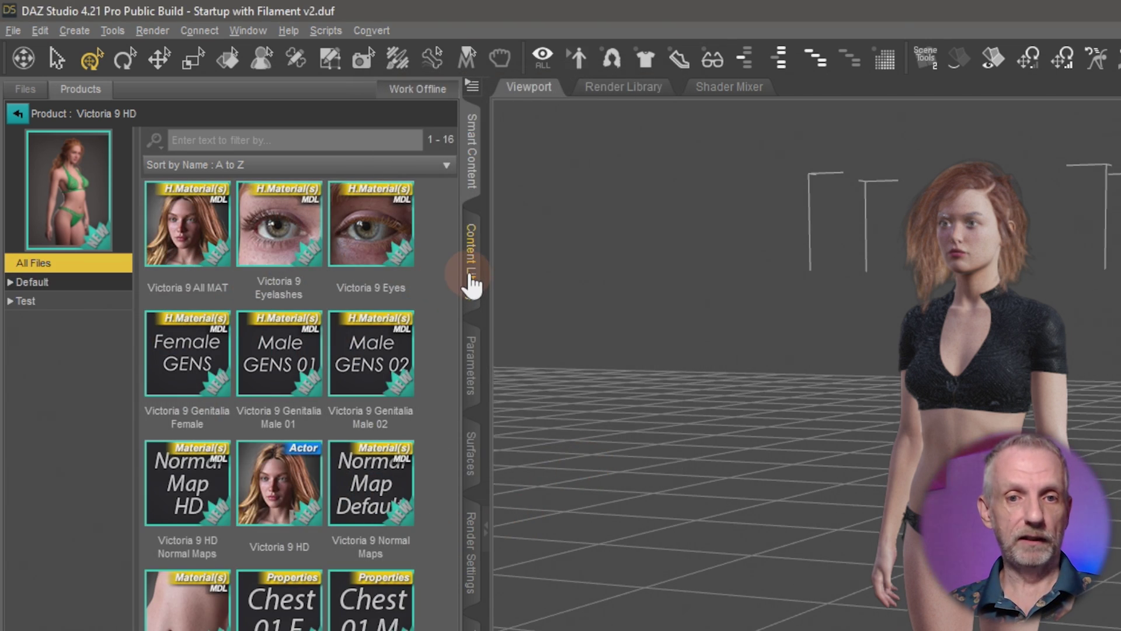
- Refresh the Test 2 category view in the Content Library so Victoria 9 appears
left_click(471, 280)
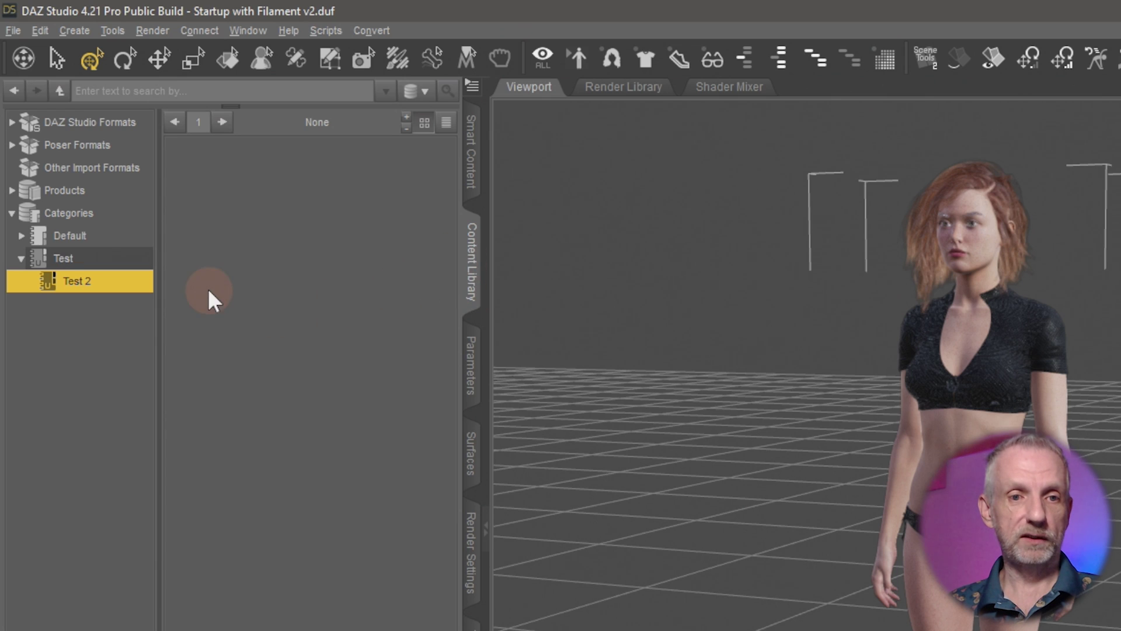
right_click(320, 292)
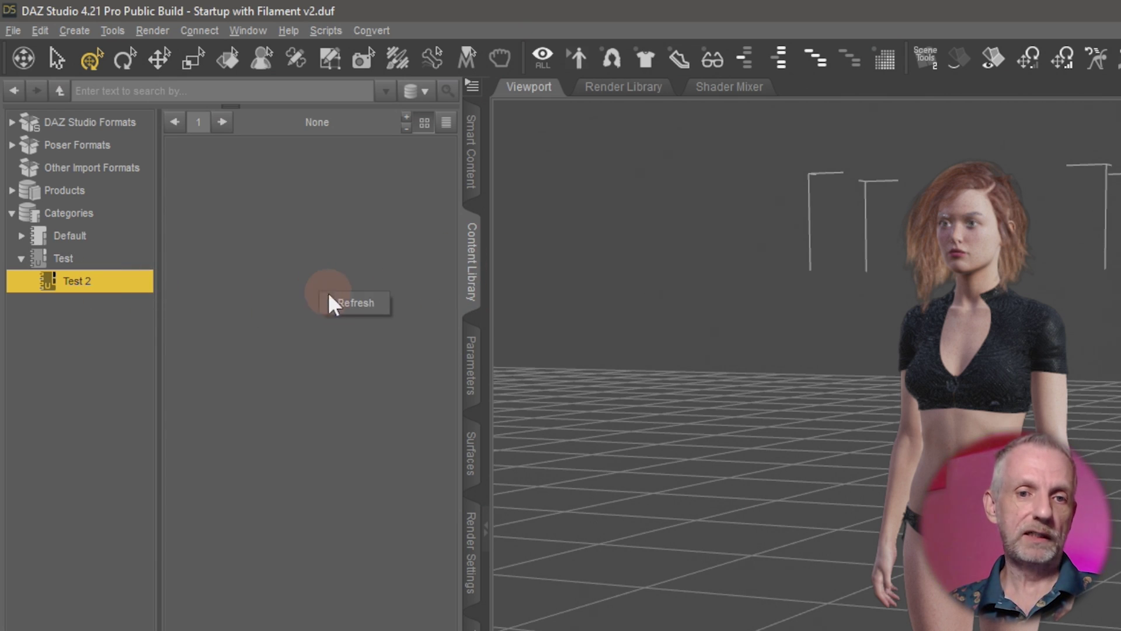
left_click(352, 299)
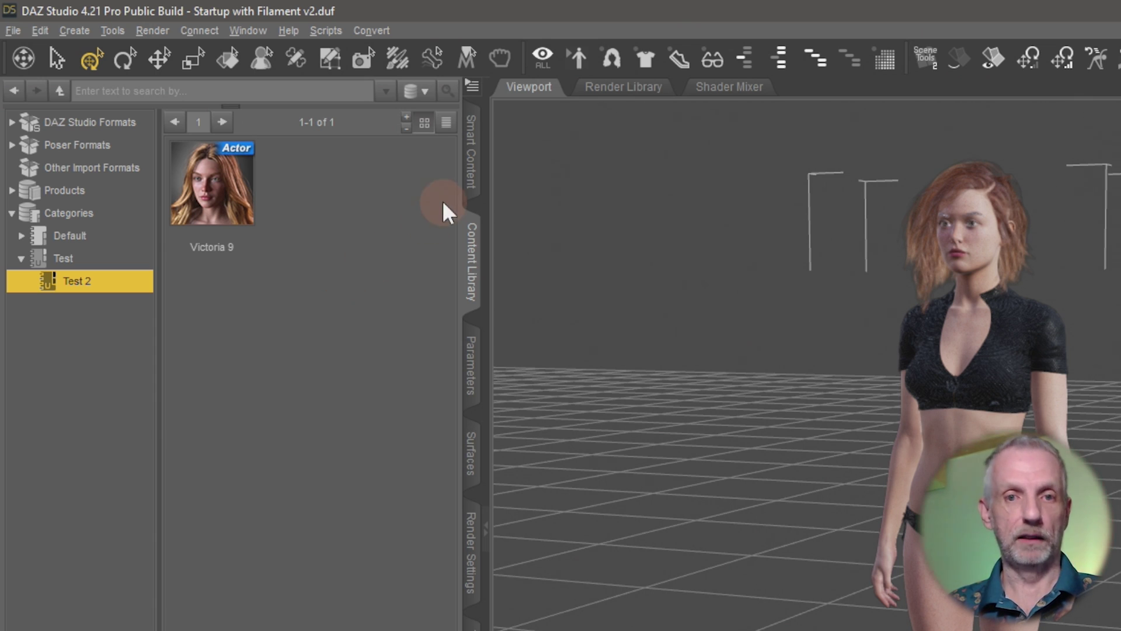
- Open the Summer Bikini for Genesis 9 product's Wardrobe items from the clothing products
left_click(470, 167)
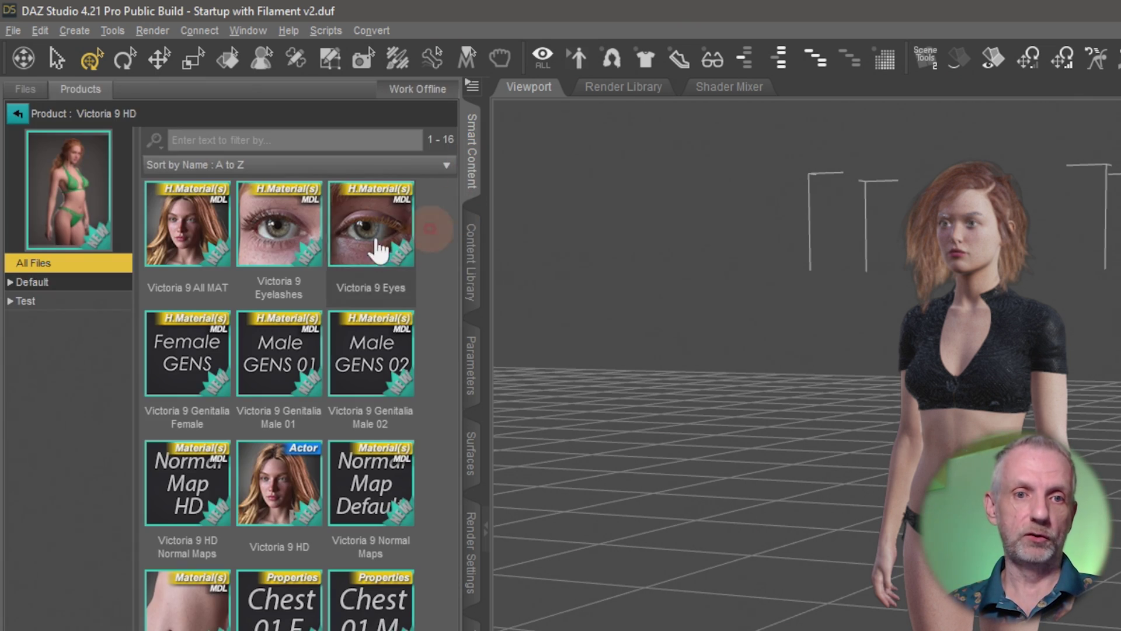
left_click(17, 113)
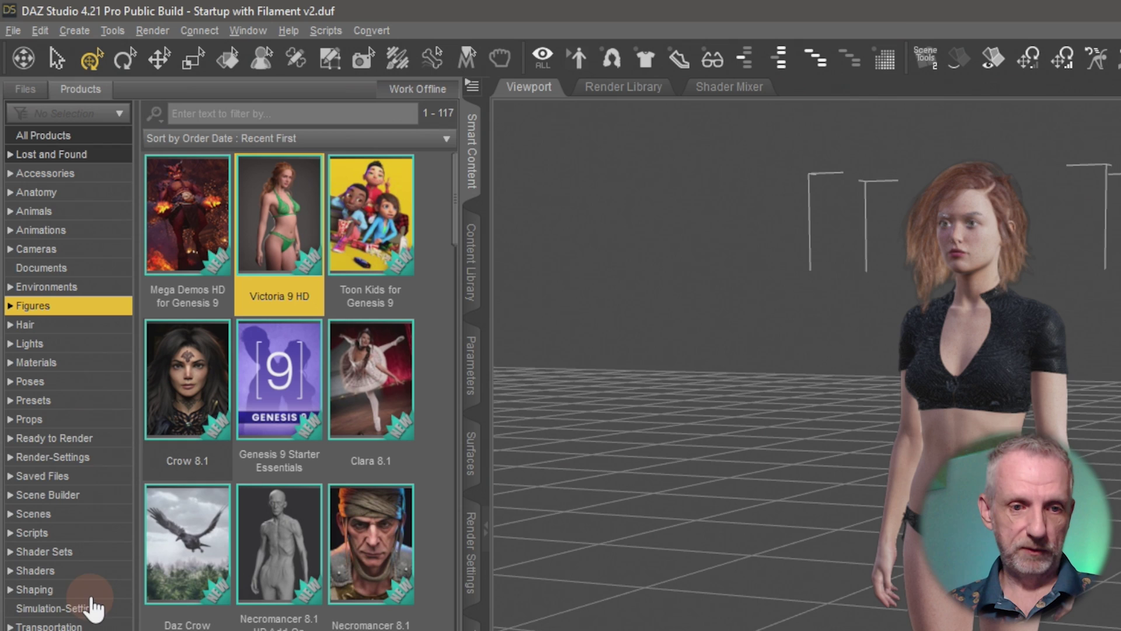
left_click(41, 629)
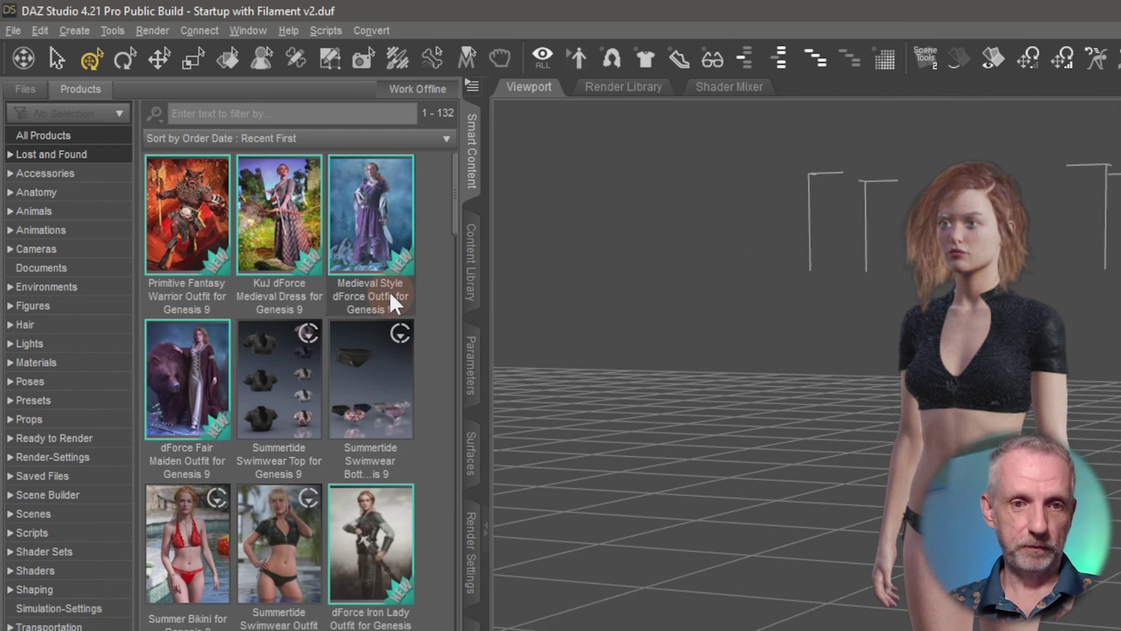
left_click(194, 557)
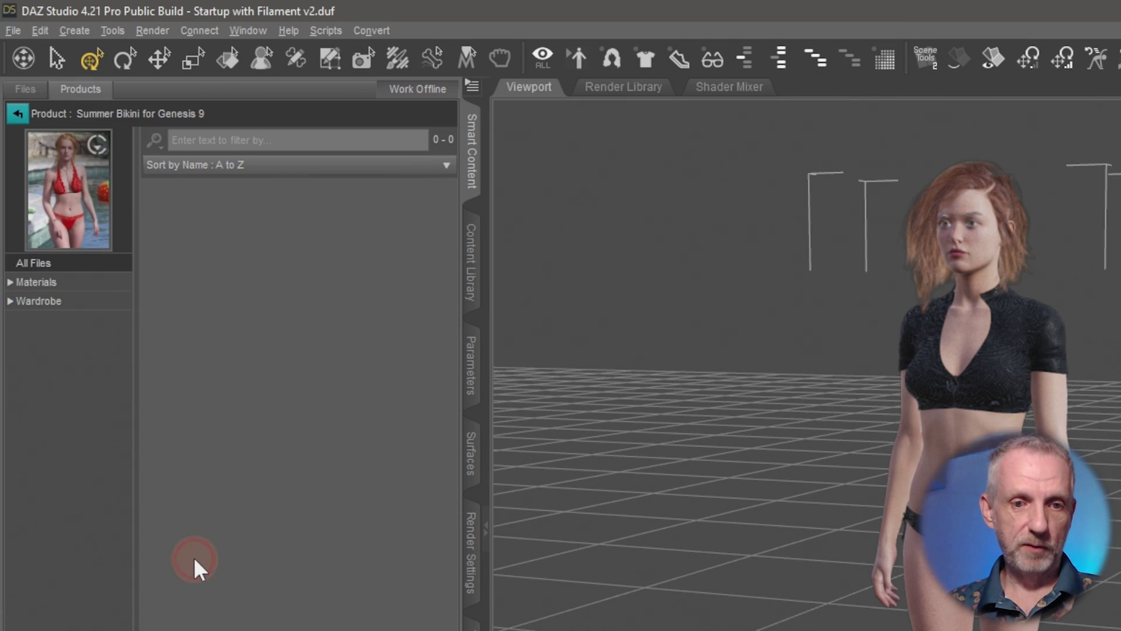
left_click(83, 301)
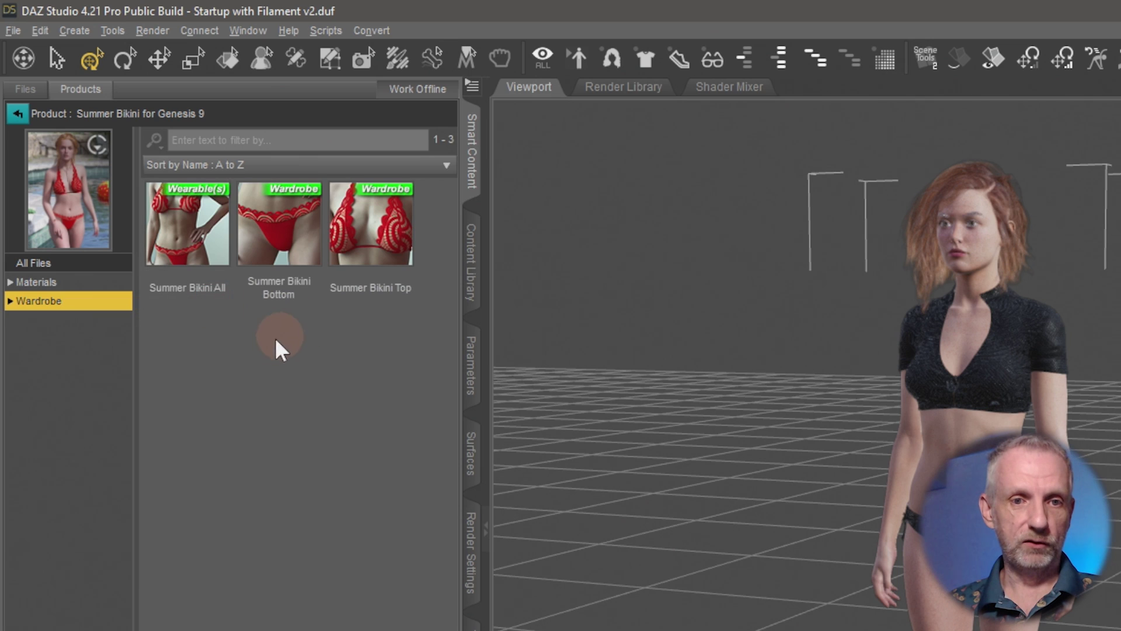
- Categorize Summer Bikini All under Test > Test 2
left_click(196, 236)
right_click(195, 231)
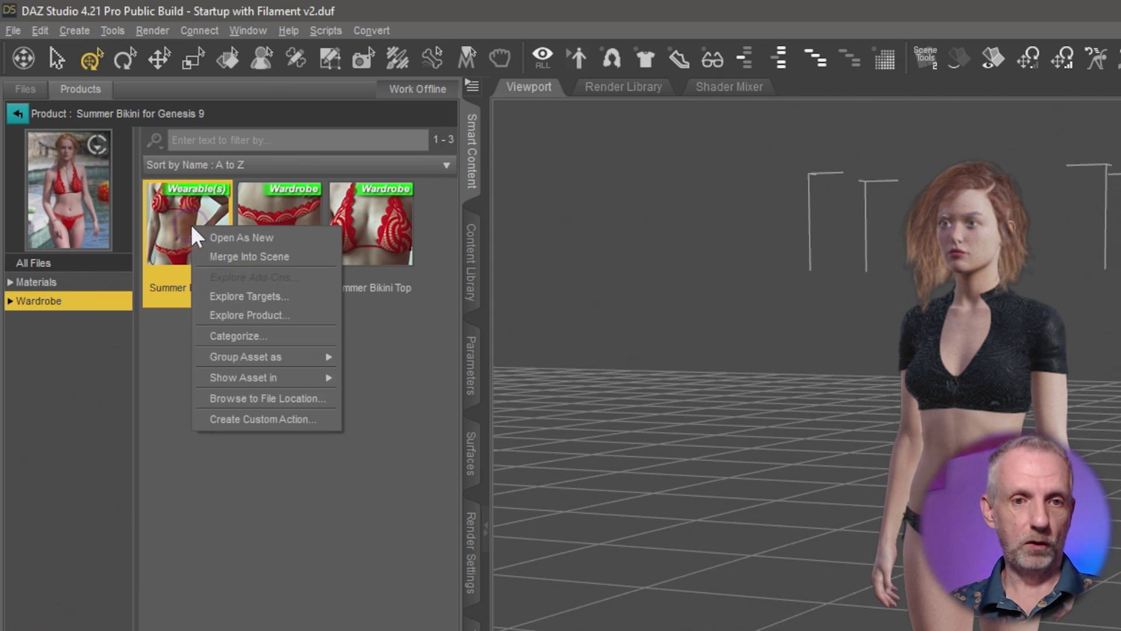
left_click(283, 333)
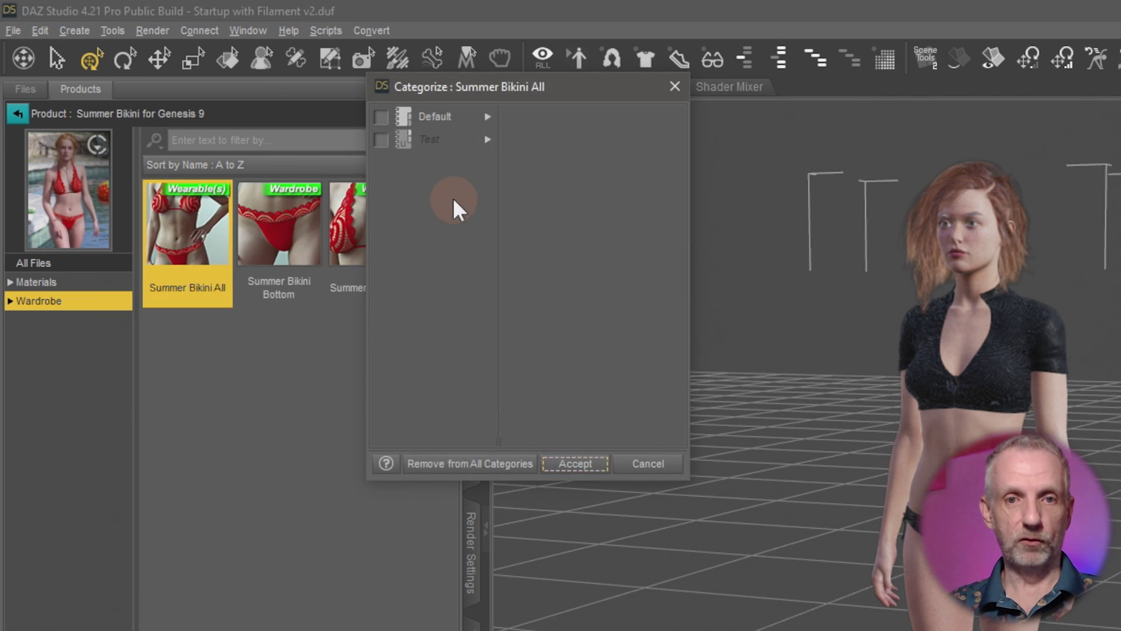
left_click(486, 140)
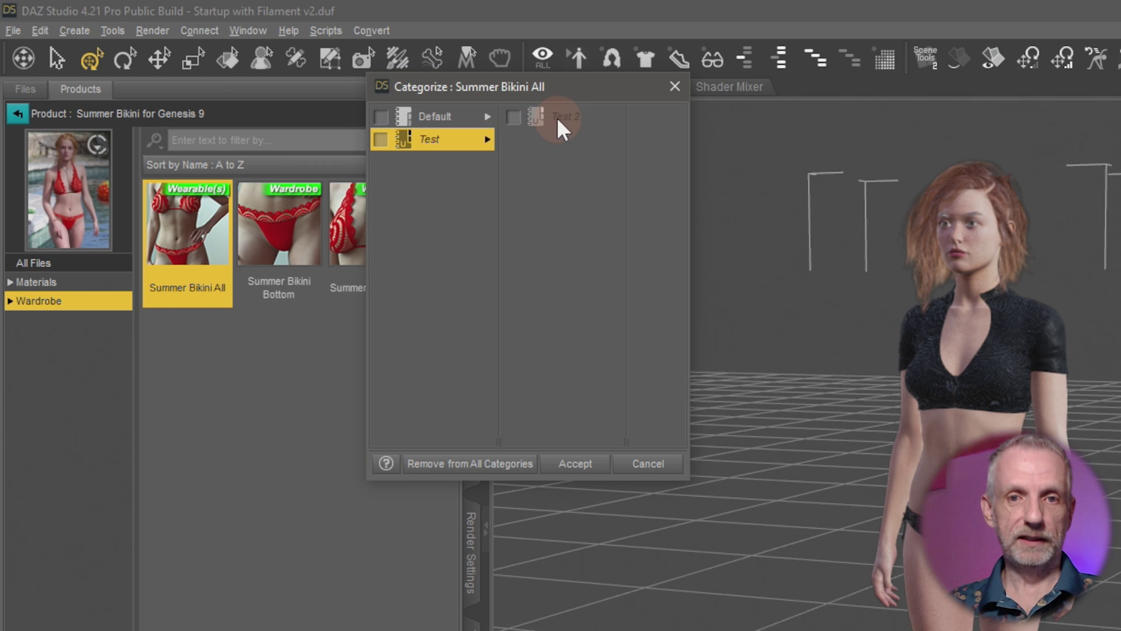
left_click(512, 116)
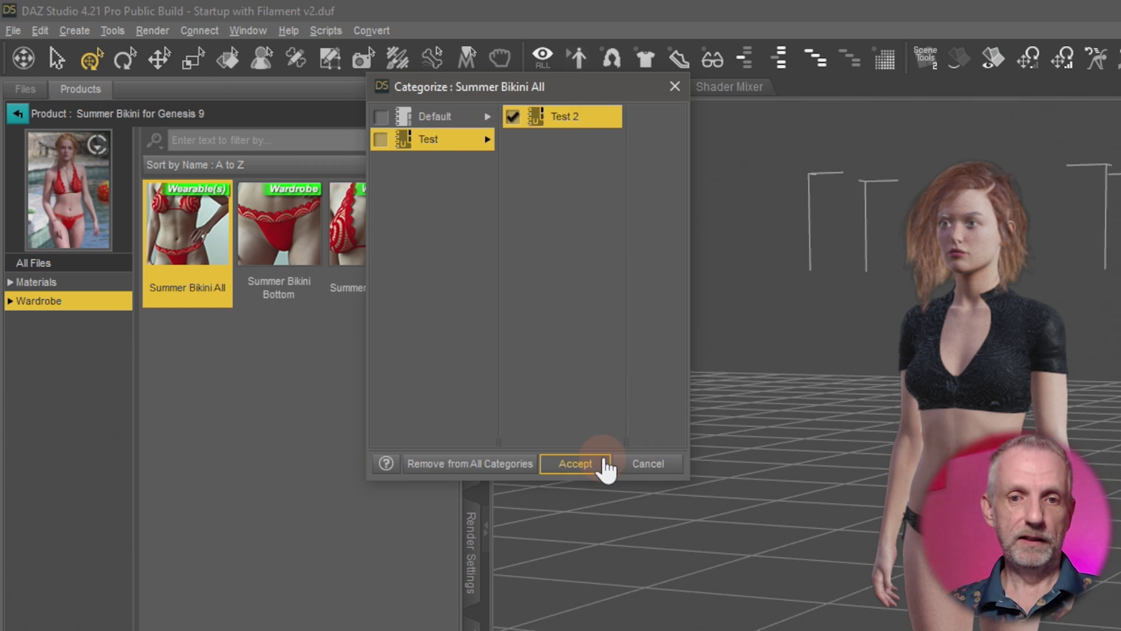
left_click(587, 464)
- Open Curly Top Updo Hair from the Hair products and categorize its hair item under Test > Test 2
left_click(17, 113)
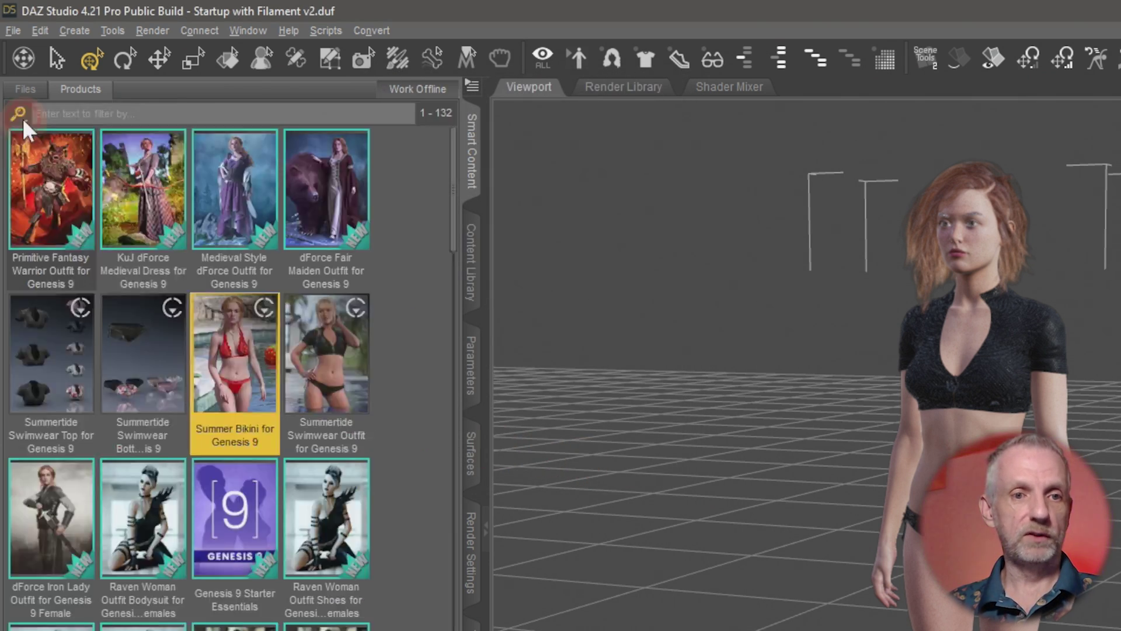
left_click(78, 329)
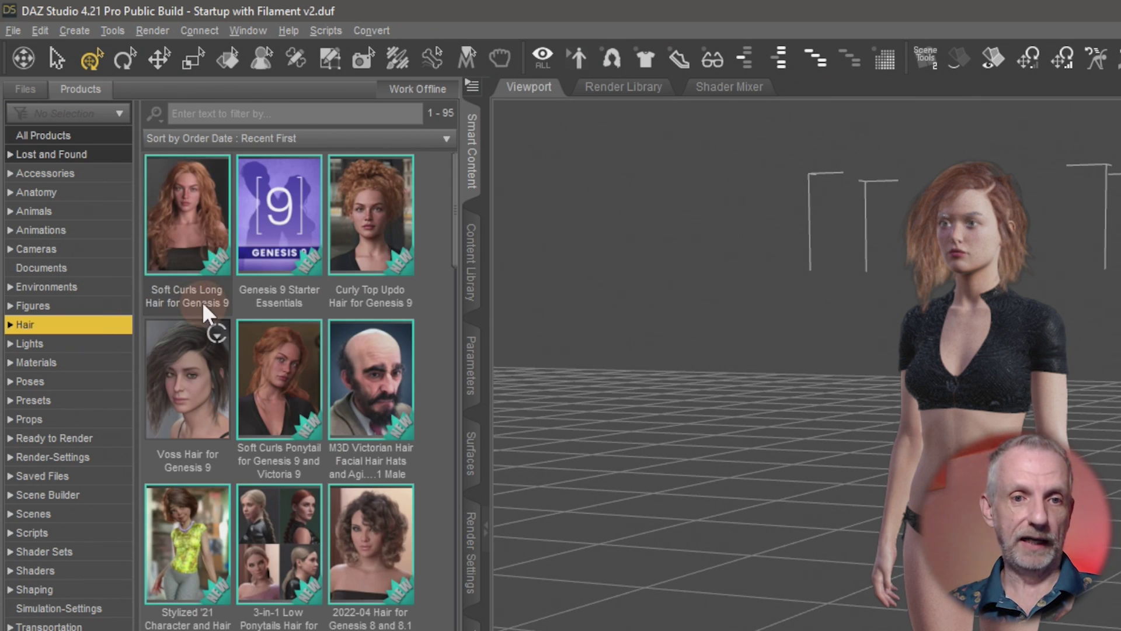
left_click(379, 223)
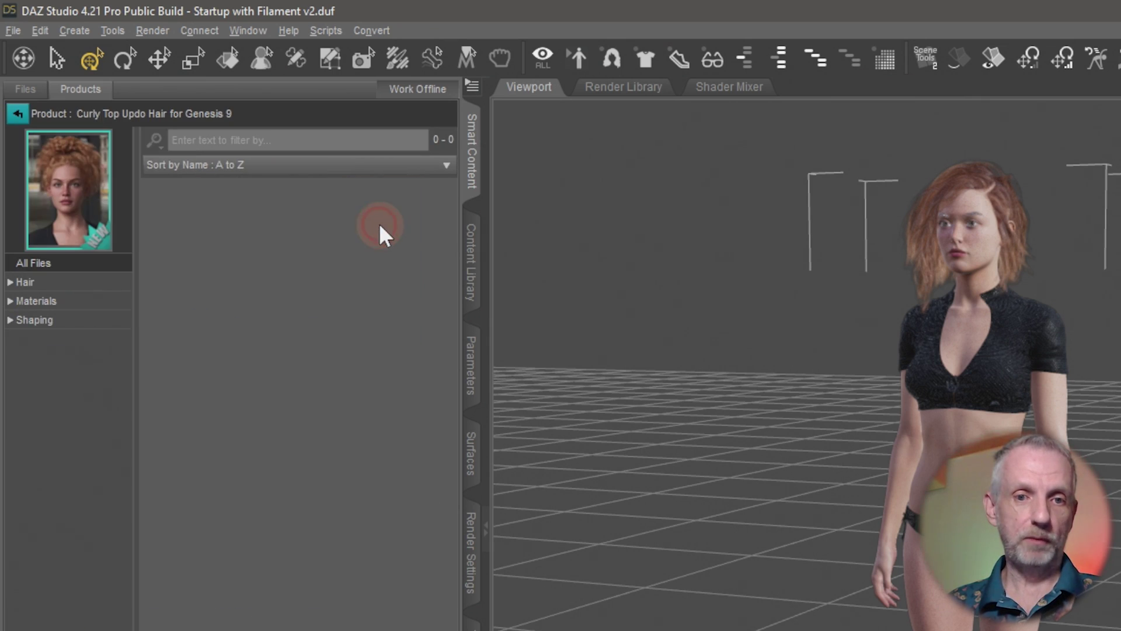
right_click(203, 224)
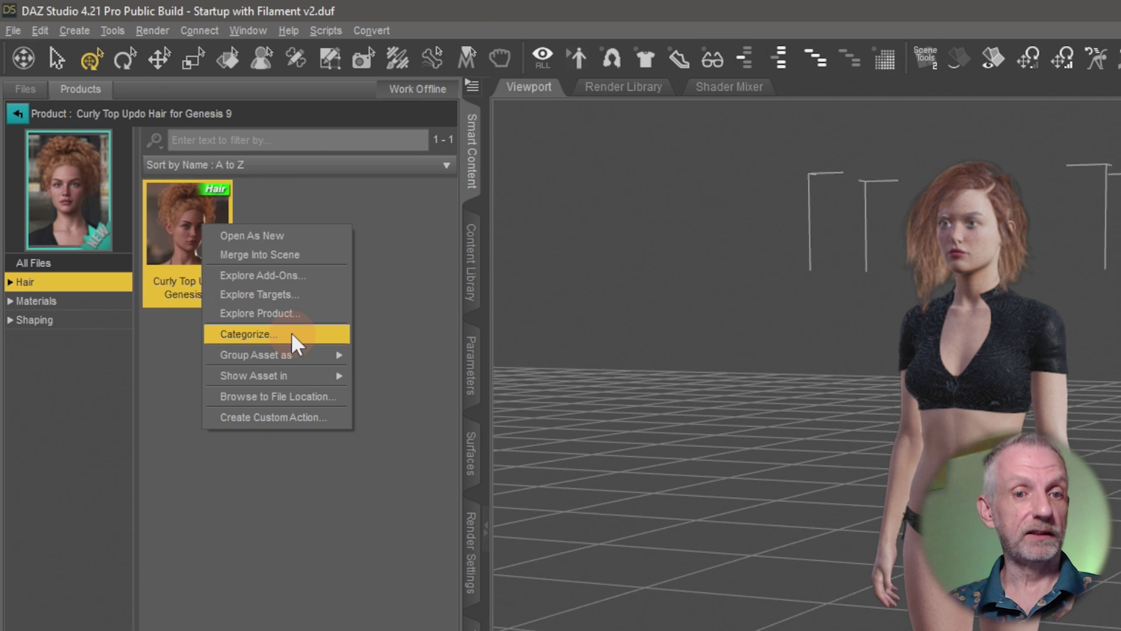
left_click(291, 334)
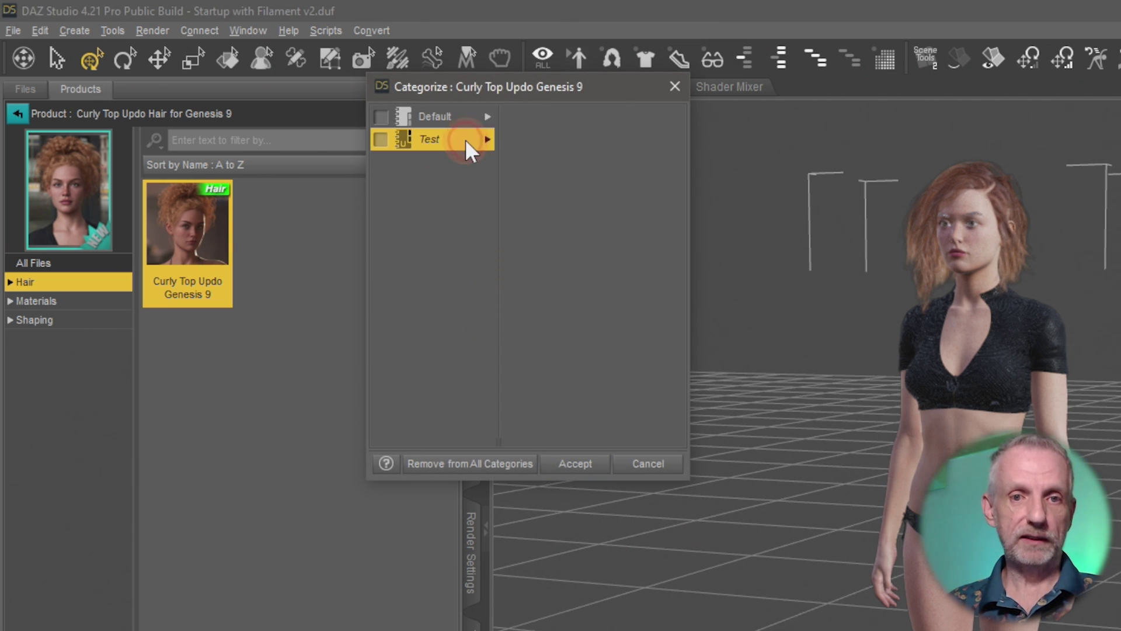
left_click(564, 116)
left_click(516, 117)
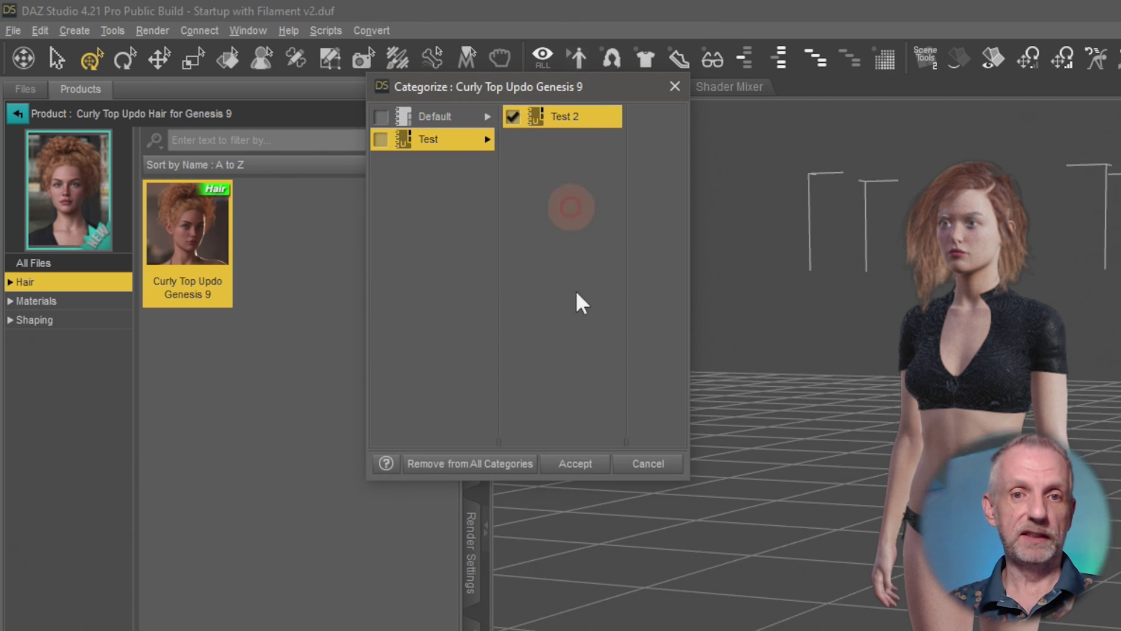
left_click(573, 463)
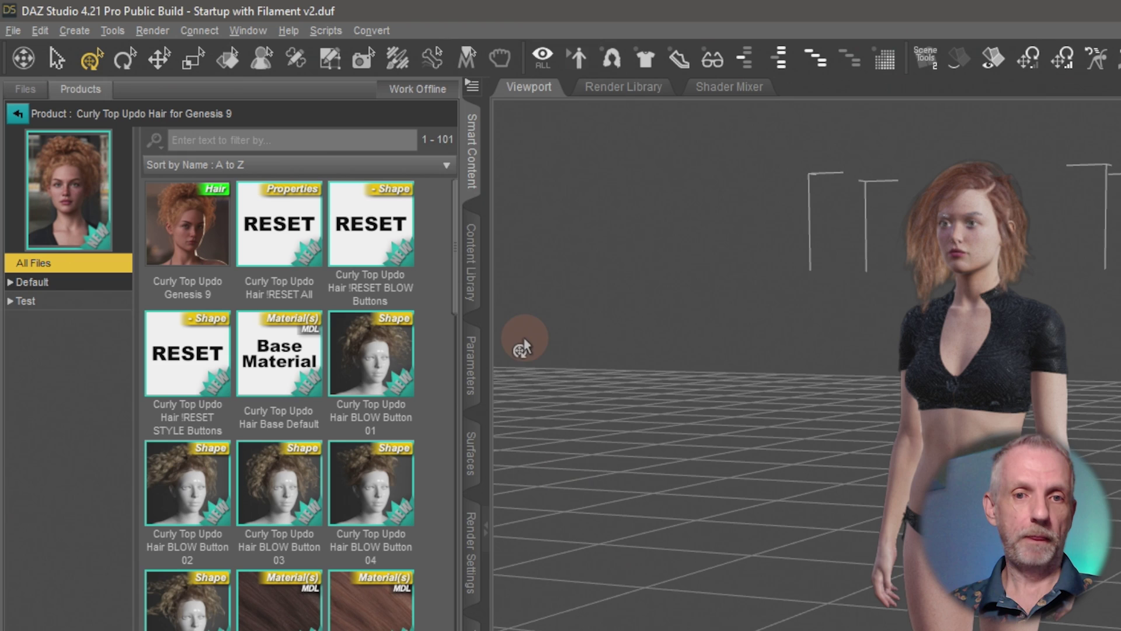
- Refresh the Test 2 category view to list its three items
left_click(475, 274)
right_click(309, 377)
left_click(345, 390)
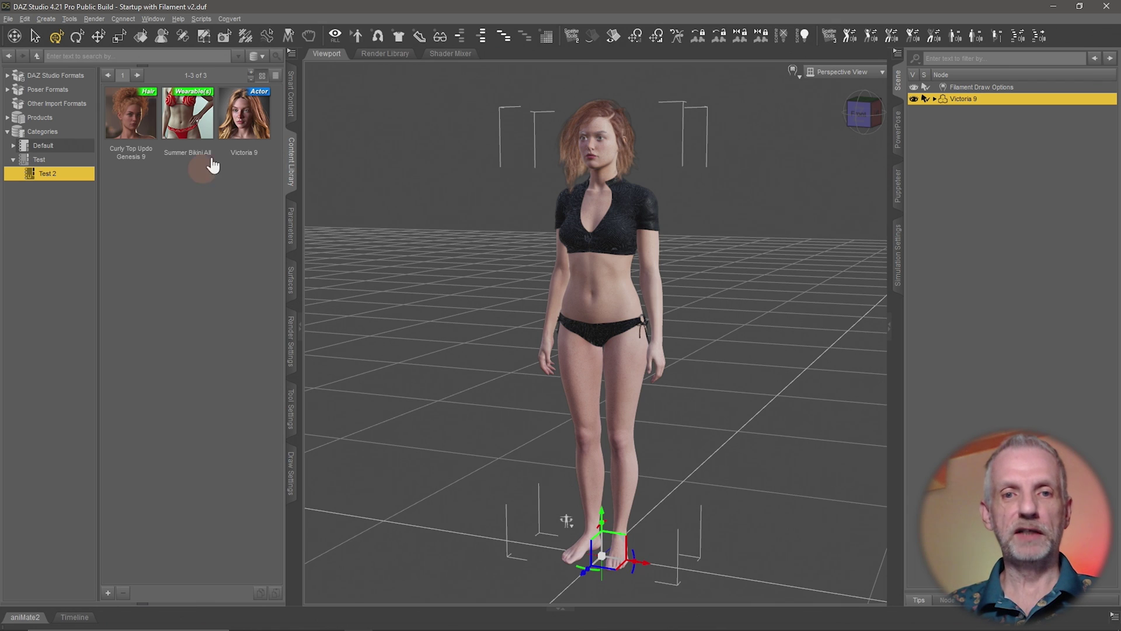
- Run Content DB Maintenance on the Smart Content pane with Export User Data ticked
left_click(290, 100)
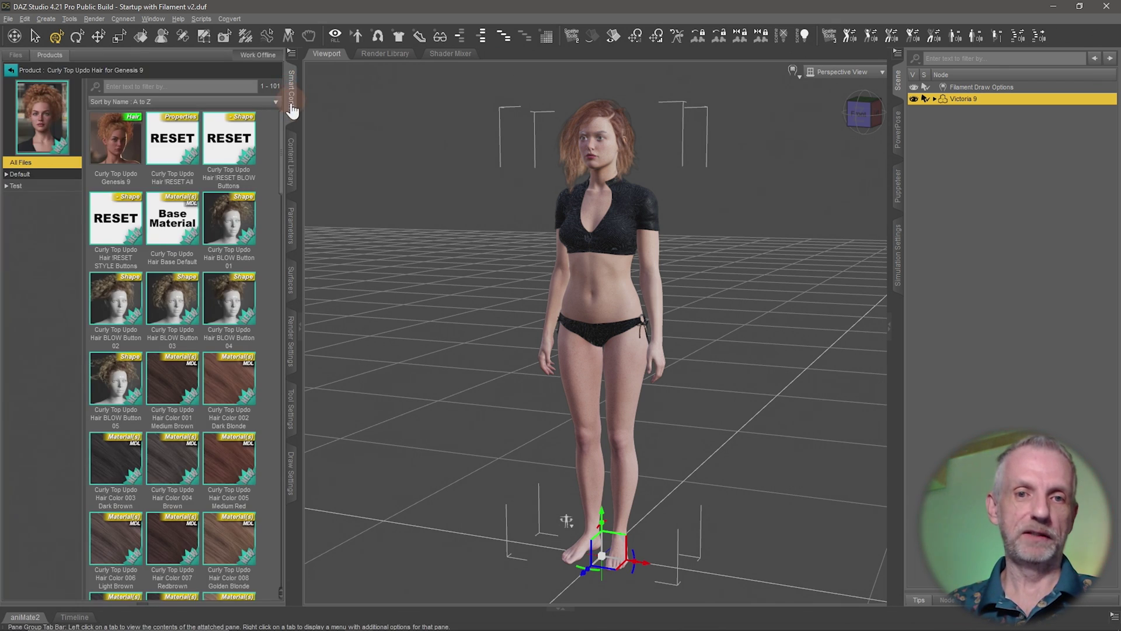
left_click(292, 55)
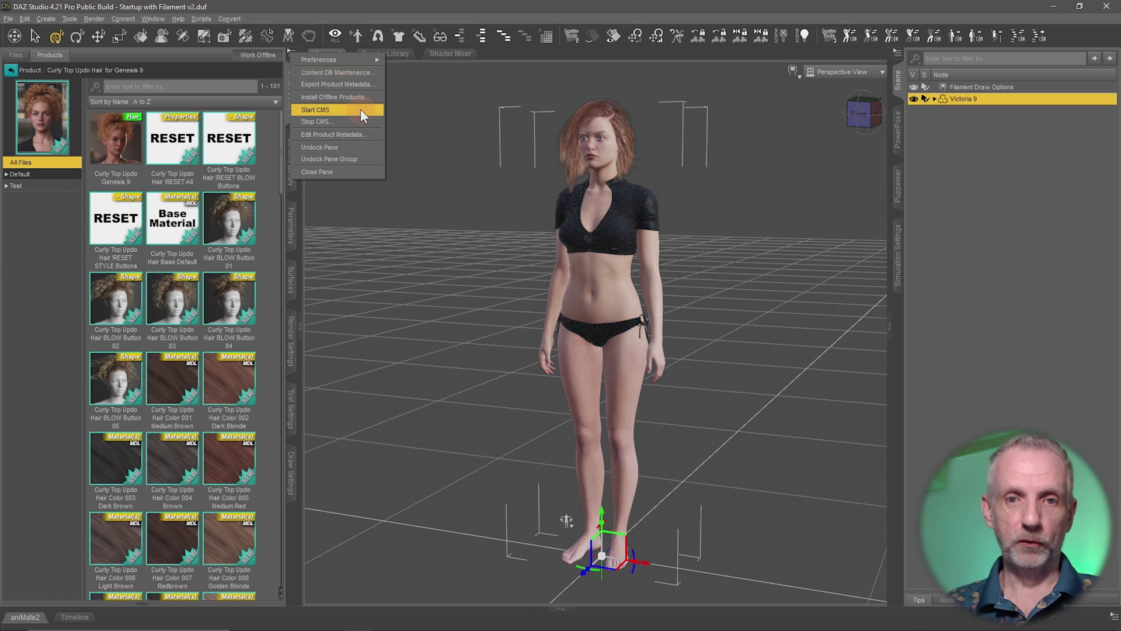
left_click(290, 102)
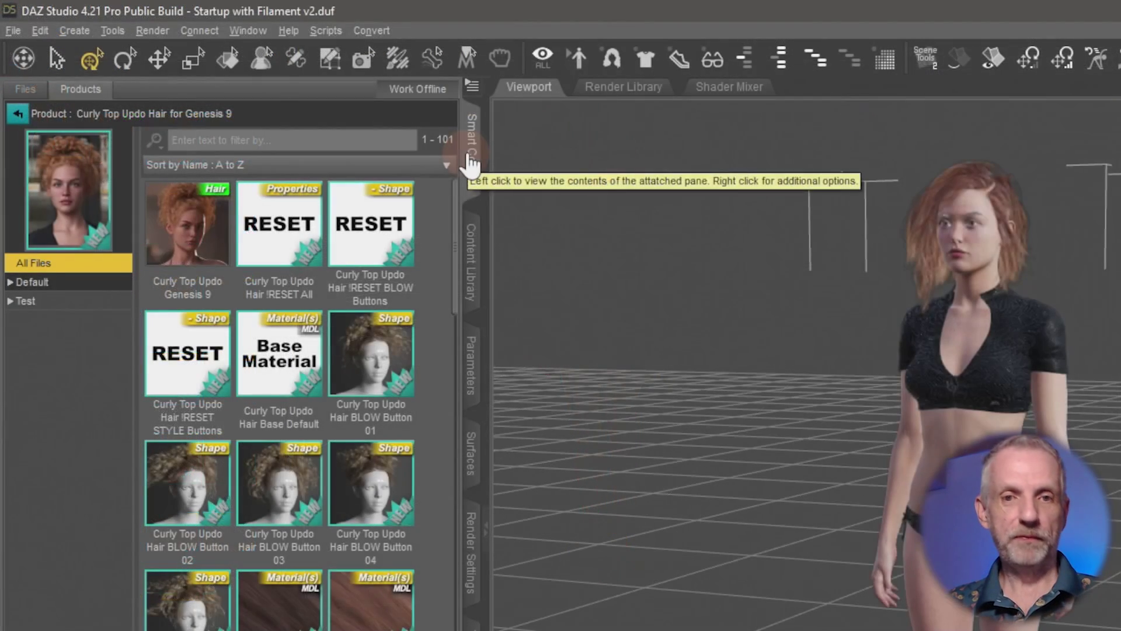
right_click(288, 95)
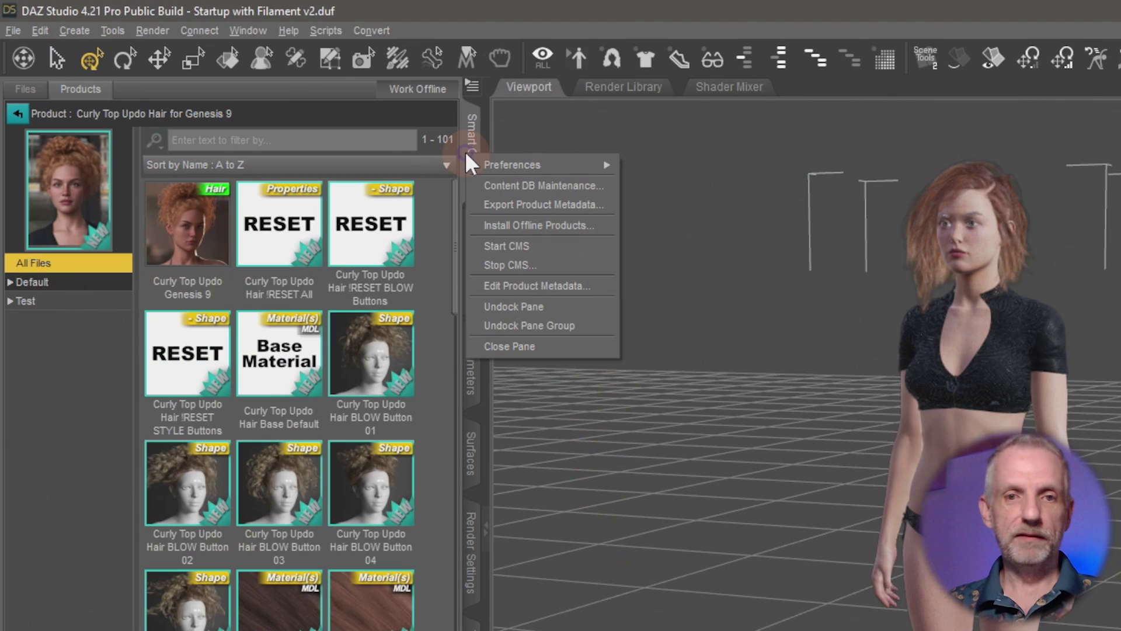
left_click(587, 185)
left_click_drag(899, 436, 628, 123)
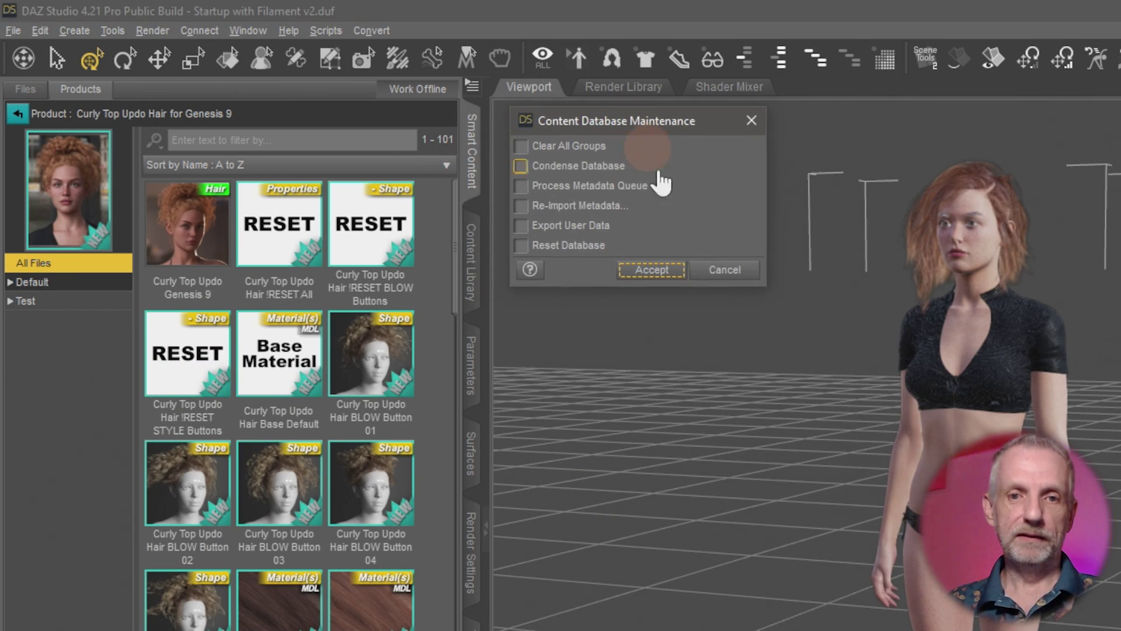
left_click(593, 225)
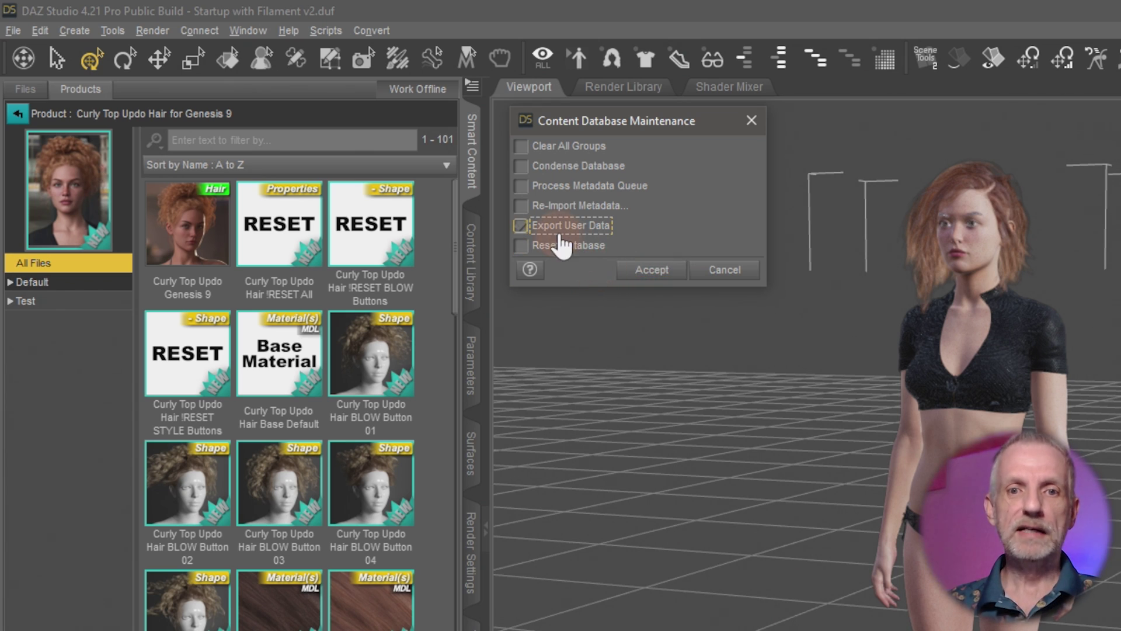
left_click(592, 229)
left_click(578, 229)
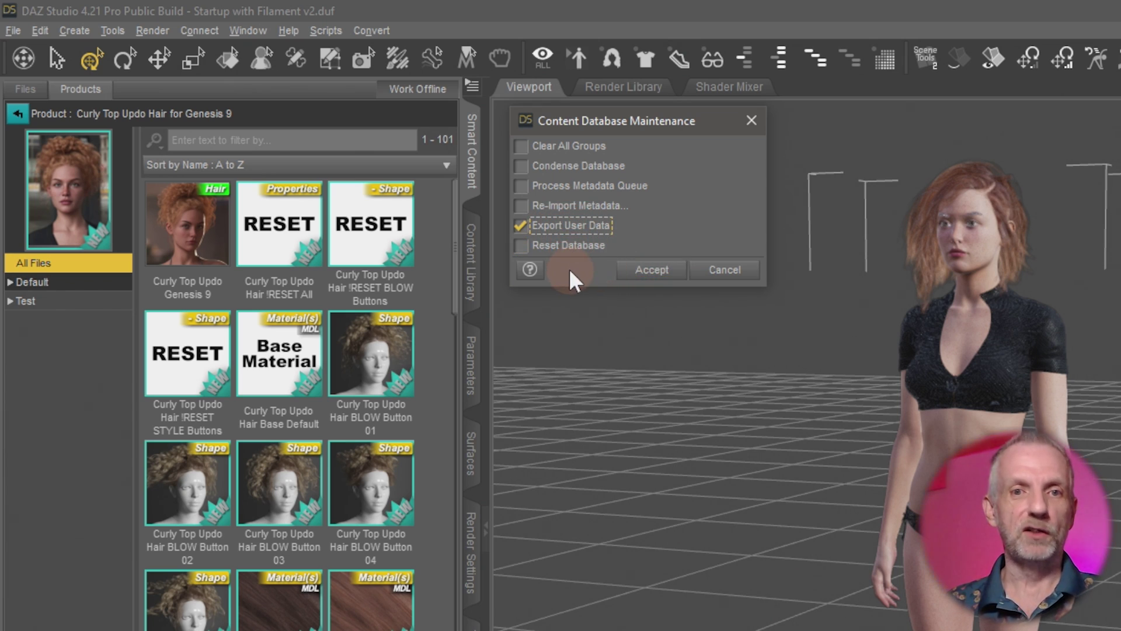
left_click(651, 270)
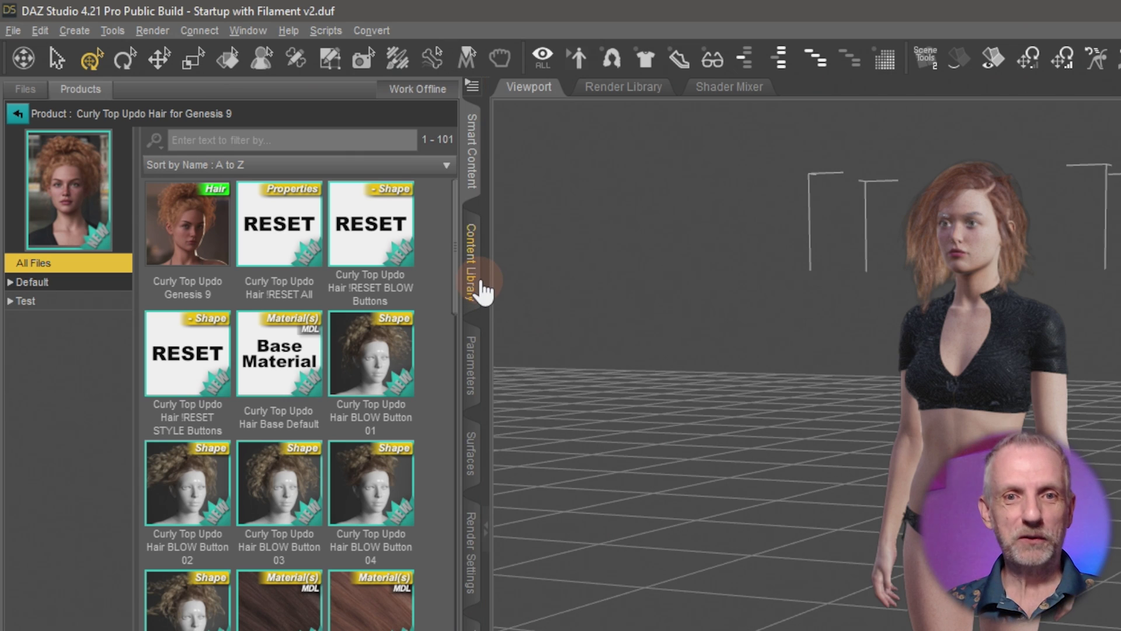
- In the Content Library, expand DAZ Studio Formats and right-click My DAZ 3D Library
left_click(471, 261)
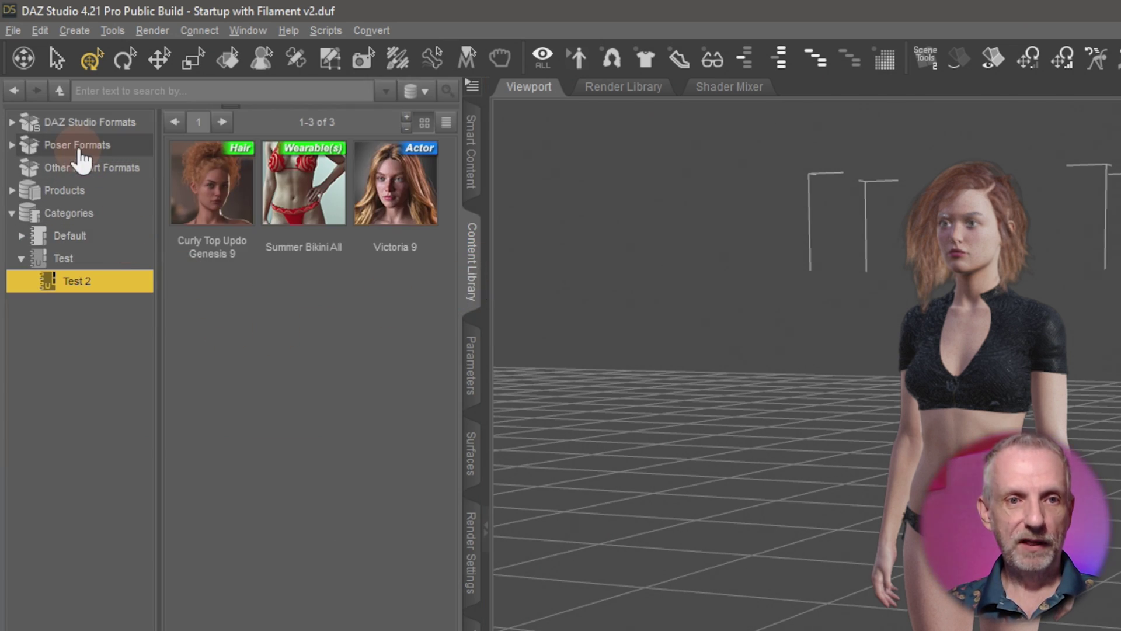
left_click(12, 122)
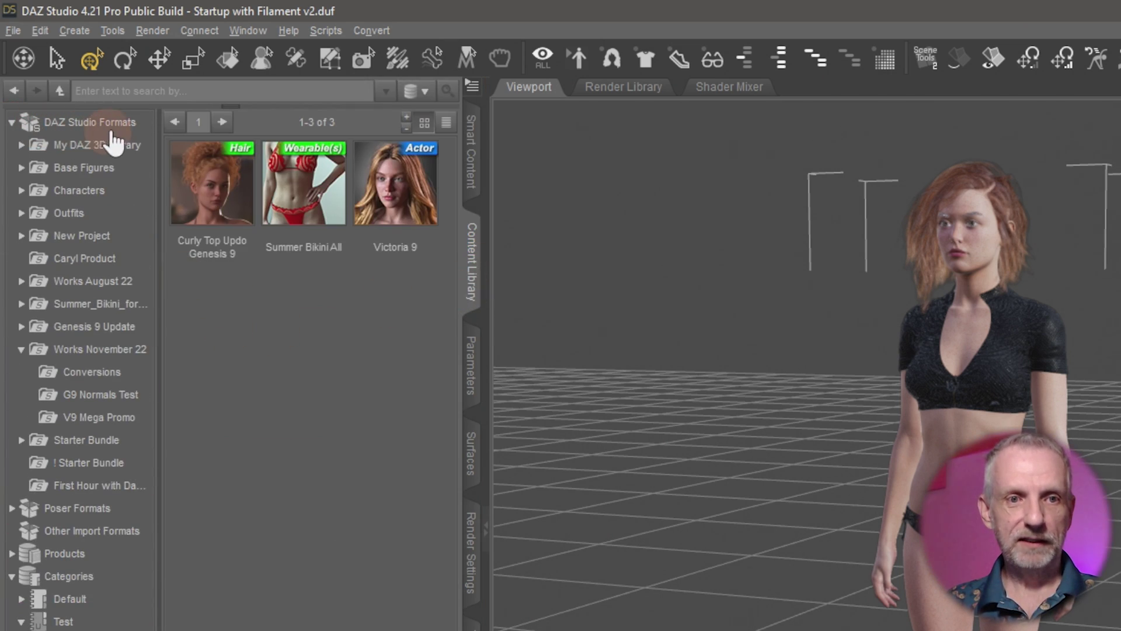
left_click(91, 150)
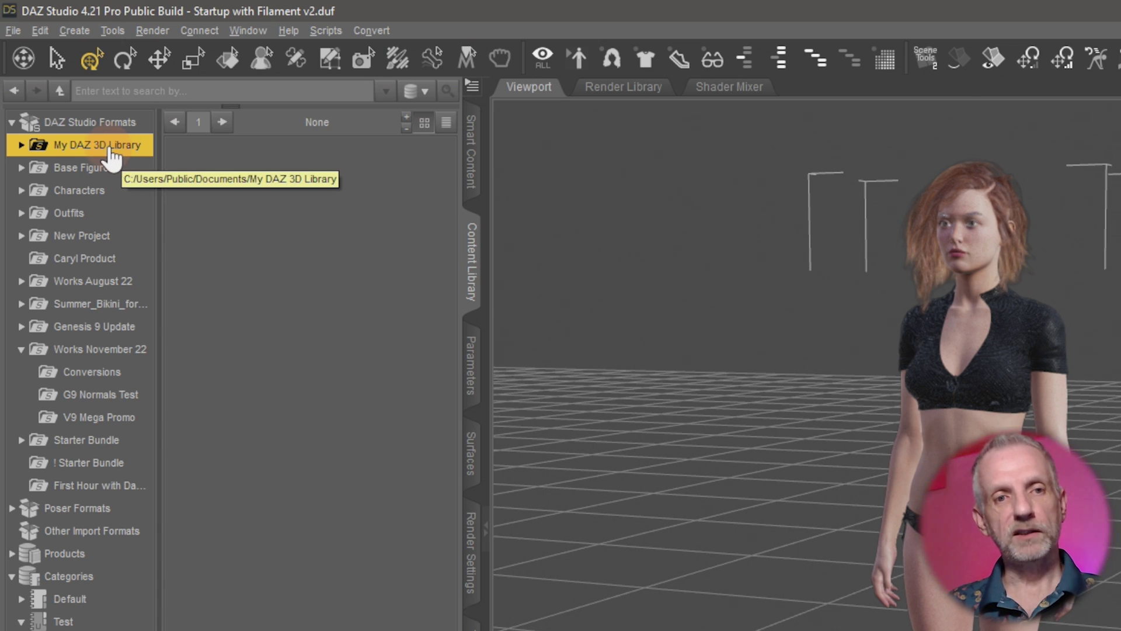
right_click(114, 146)
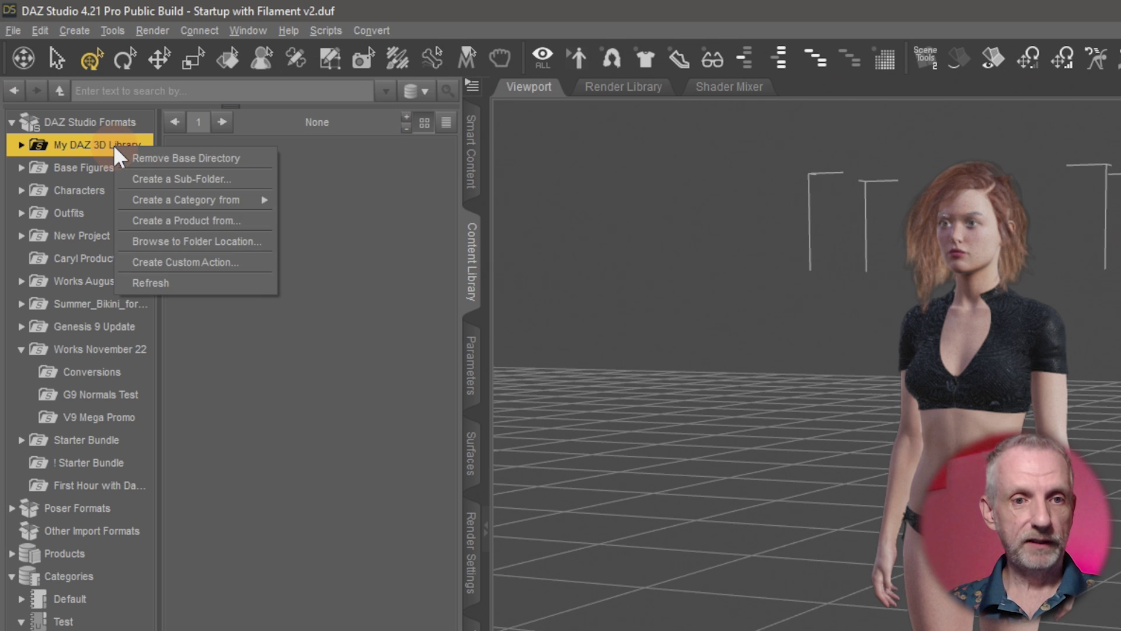
- Browse to the library on disk, locate Runtime > Support > UserData_PublicBuild_1.dsx, then close Explorer
left_click(230, 243)
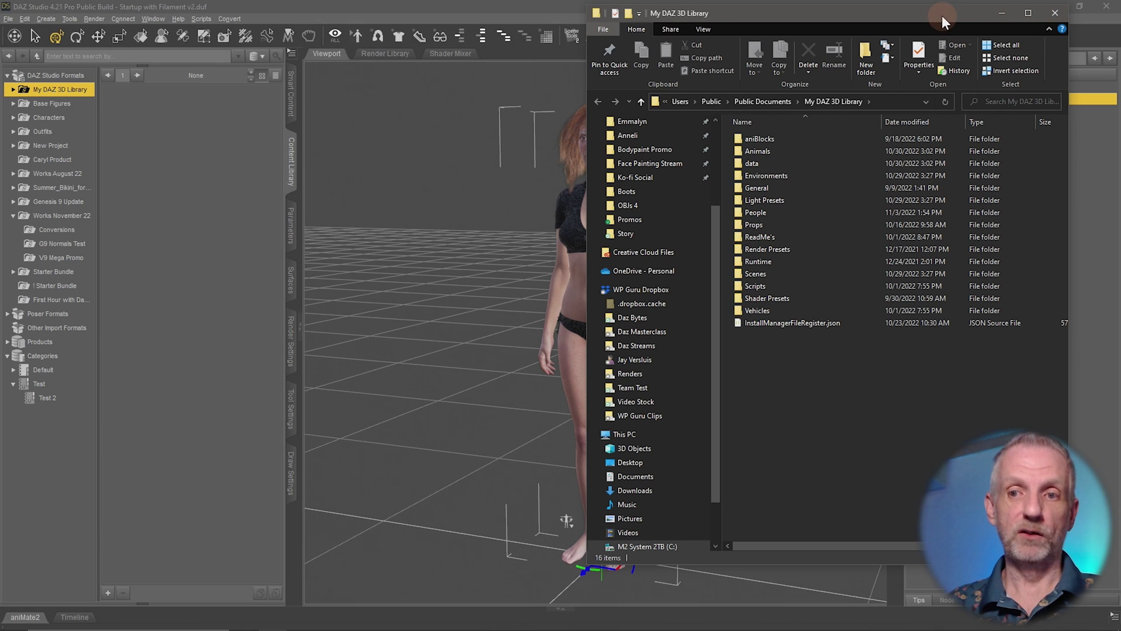
left_click_drag(941, 18, 447, 18)
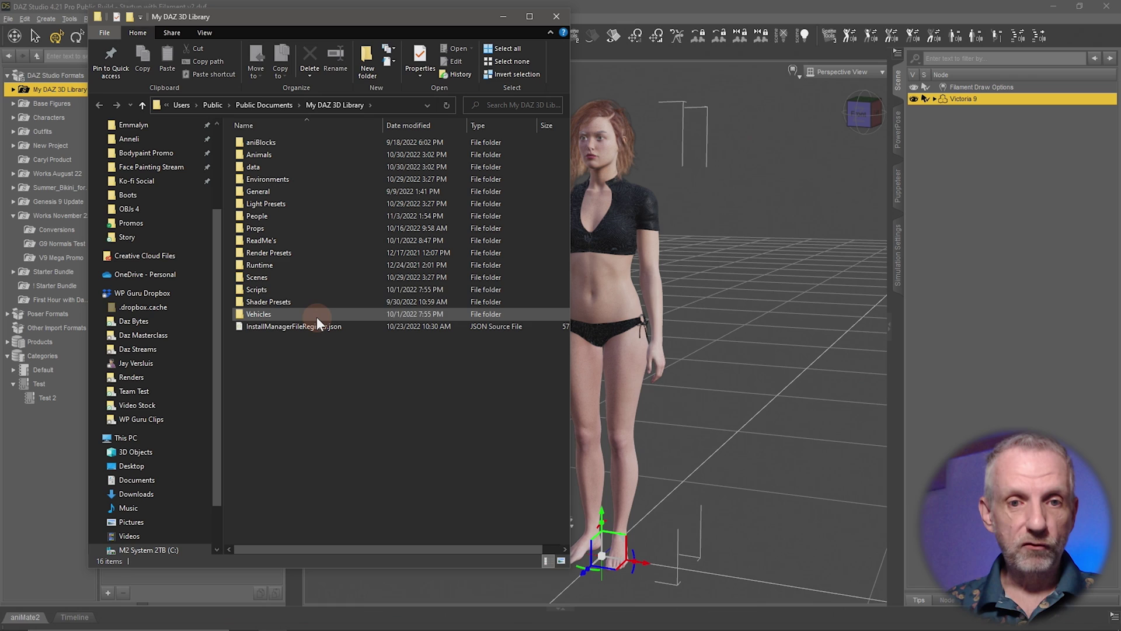
double_click(300, 264)
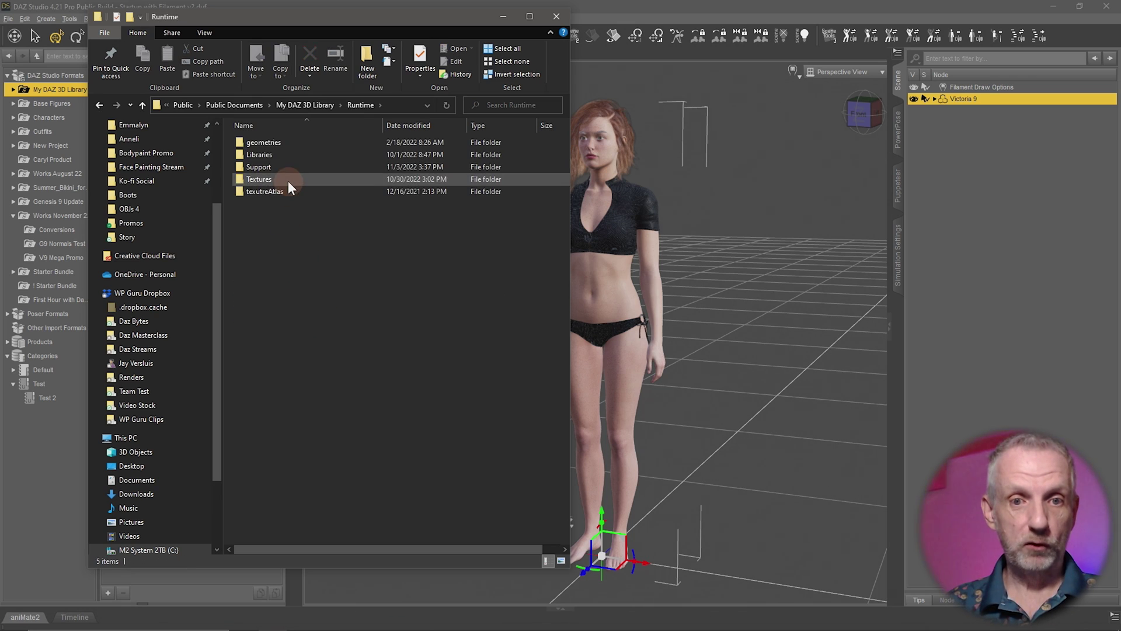
double_click(289, 166)
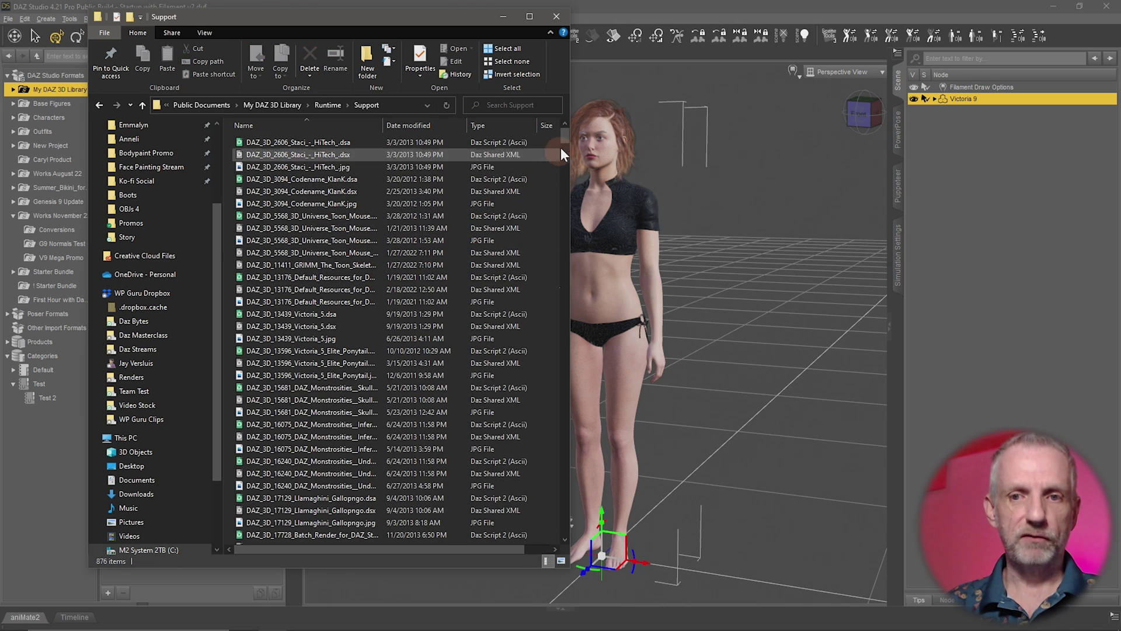
left_click_drag(565, 139, 552, 549)
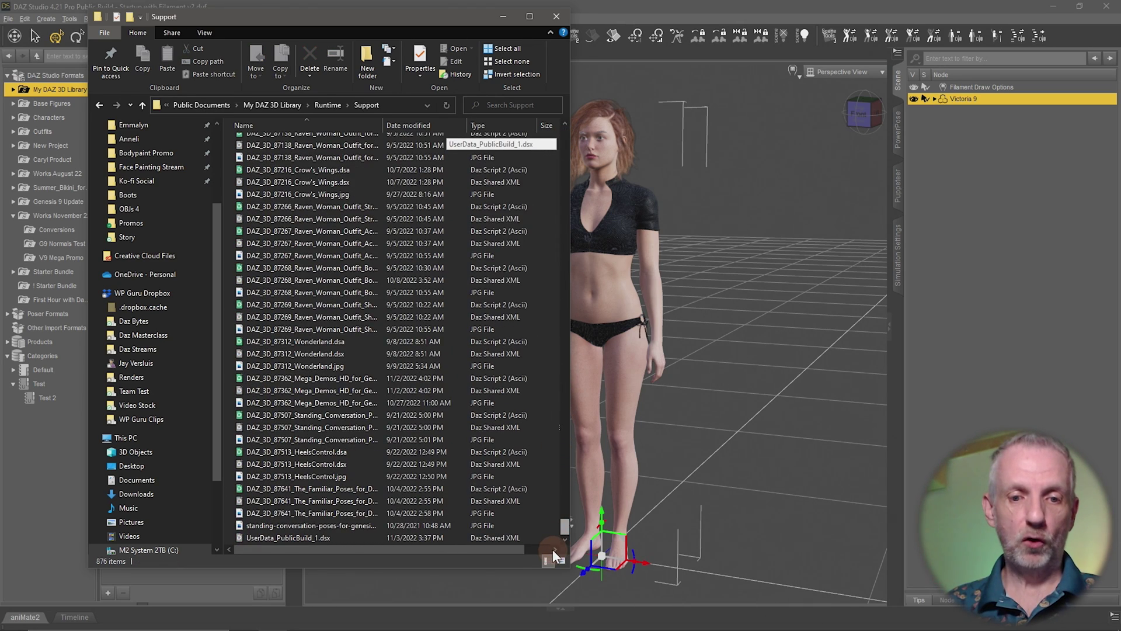
left_click(330, 538)
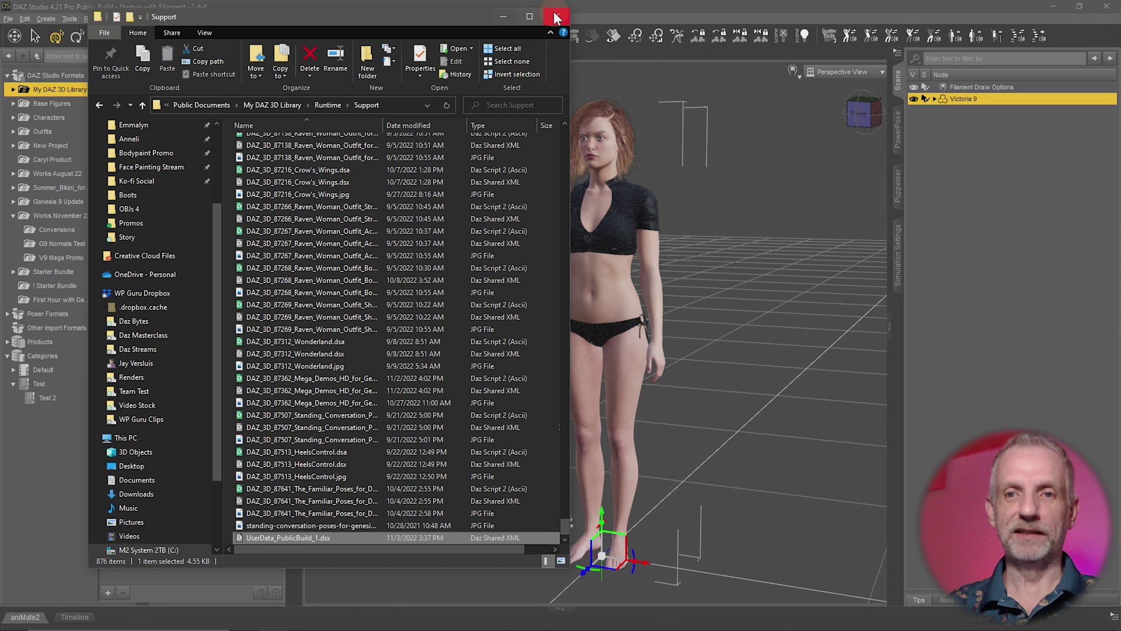
left_click(556, 16)
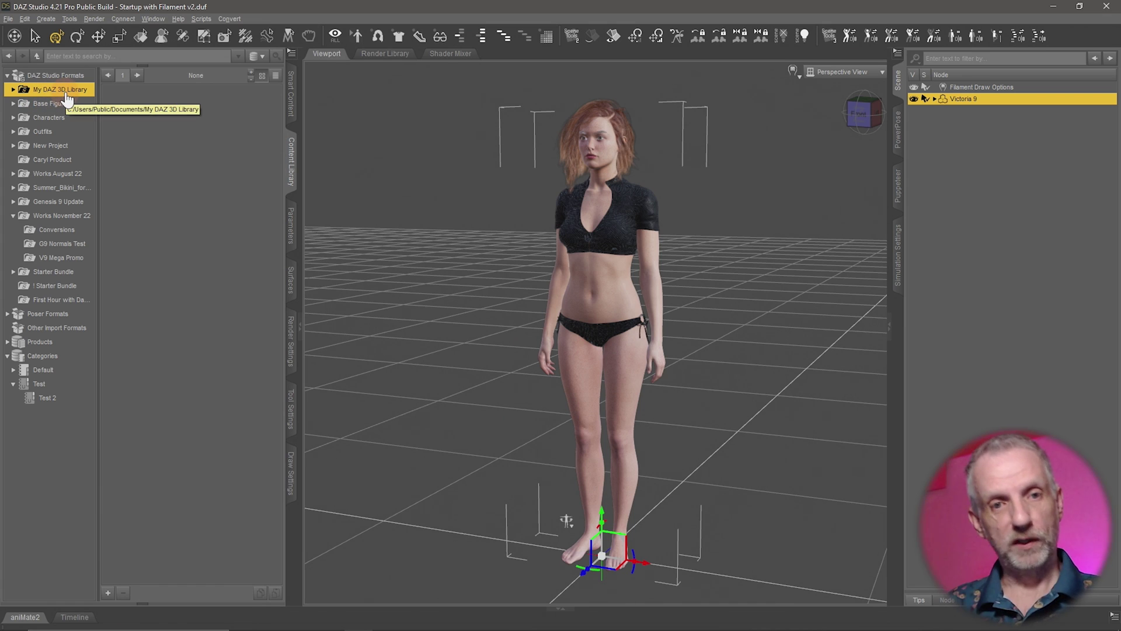
- Collapse the DAZ Studio Formats folders and delete the Test 2 category, confirming the prompt
left_click(170, 222)
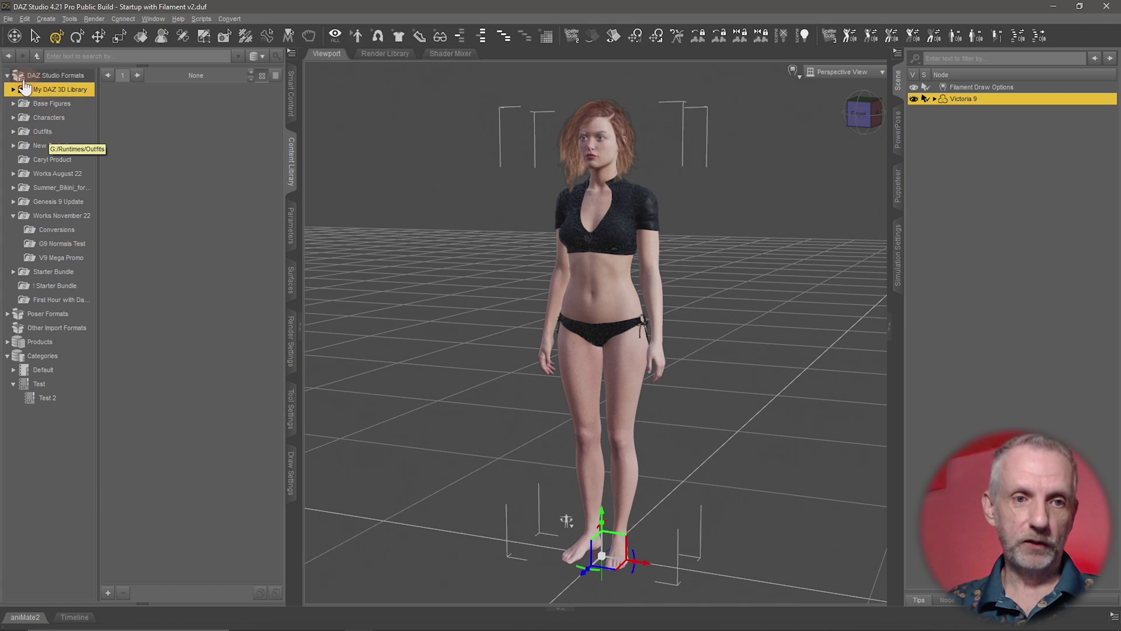
key("Left")
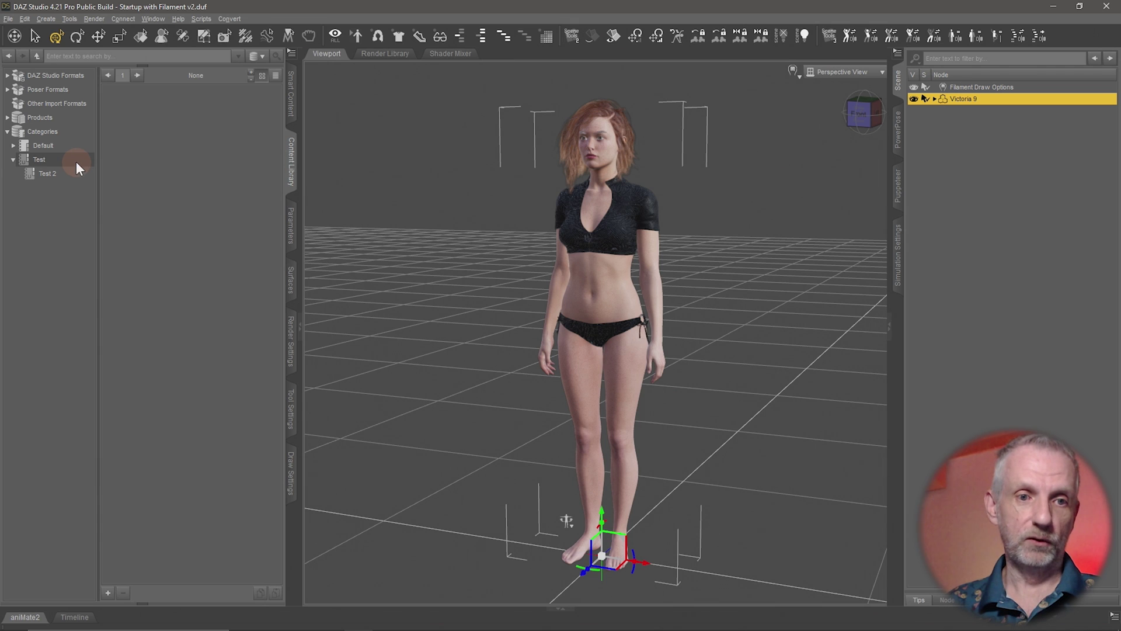
left_click(77, 163)
left_click(76, 170)
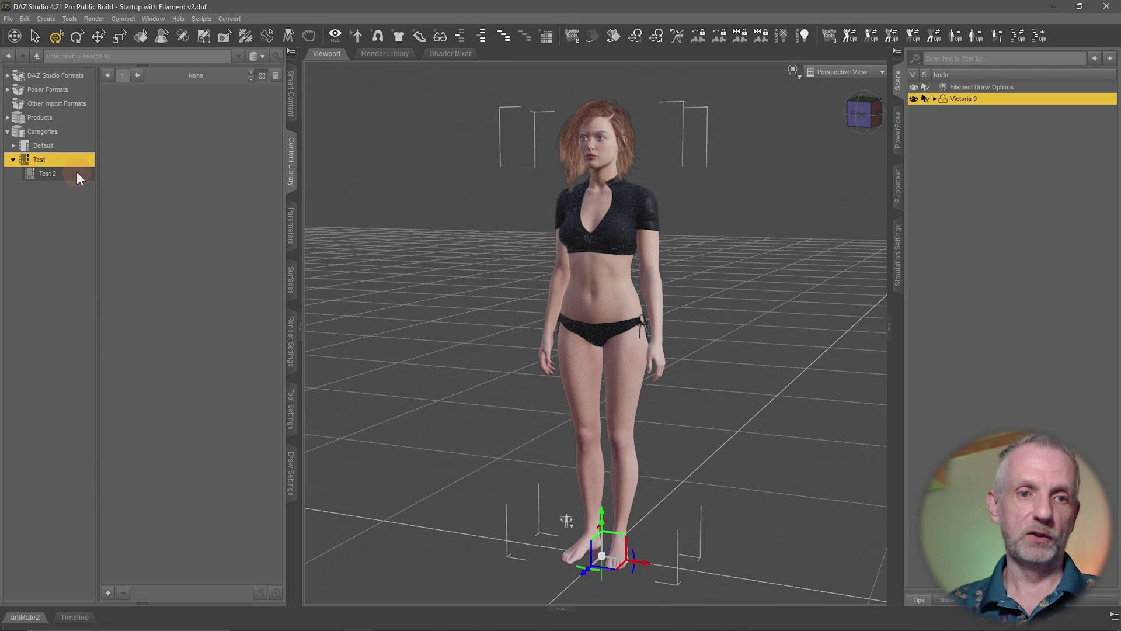
right_click(76, 170)
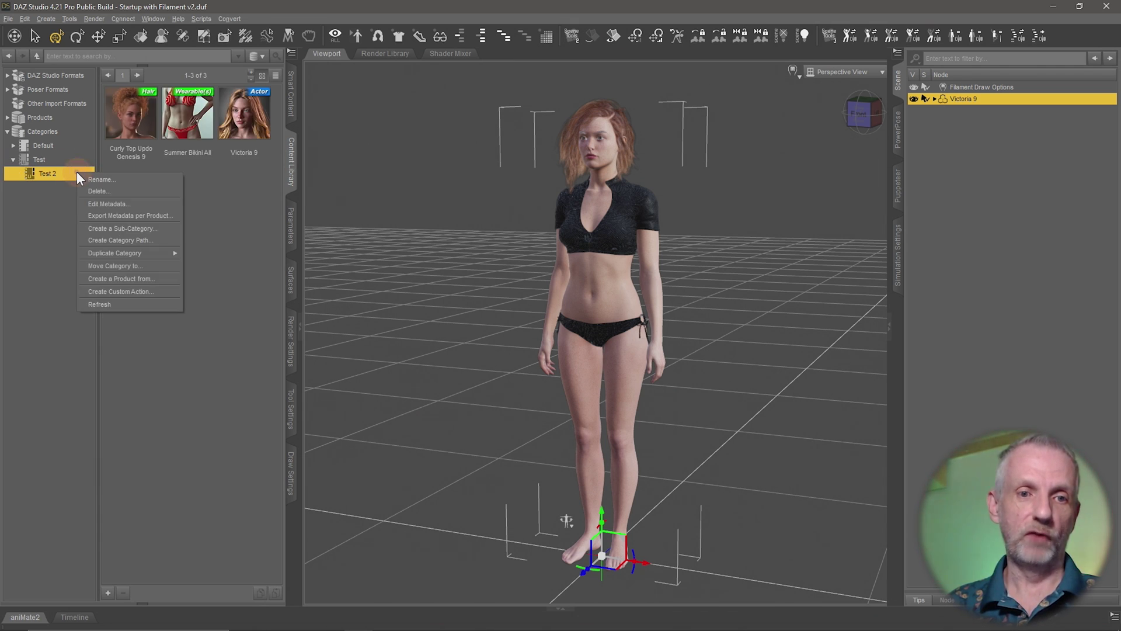
left_click(125, 191)
left_click(535, 334)
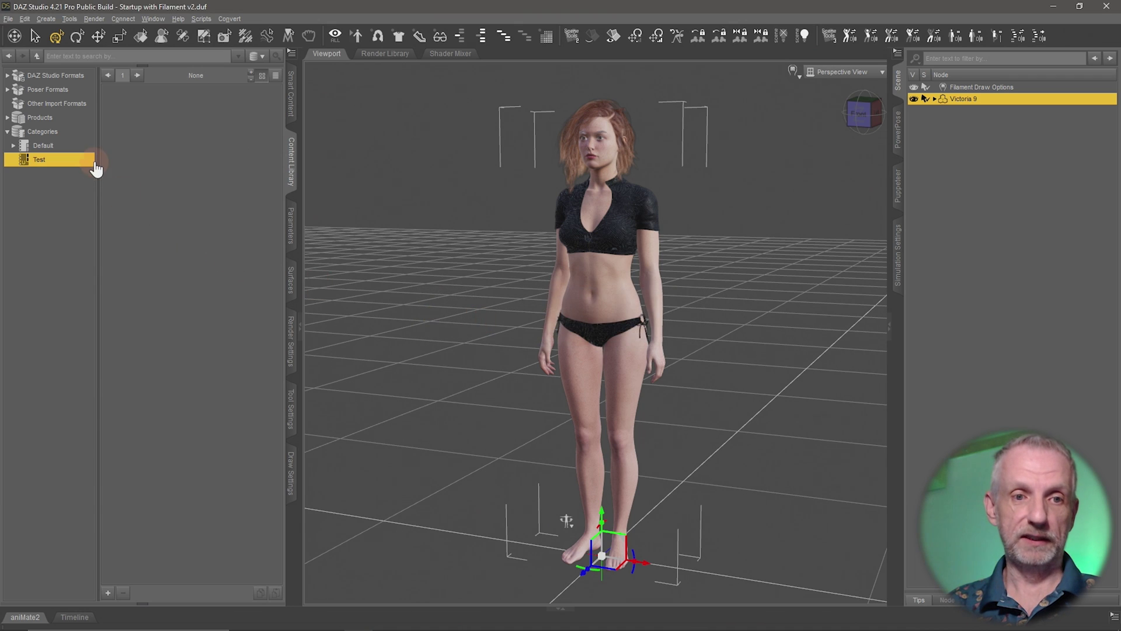
- Delete the parent Test category as well, confirming the deletion
right_click(73, 156)
left_click(128, 174)
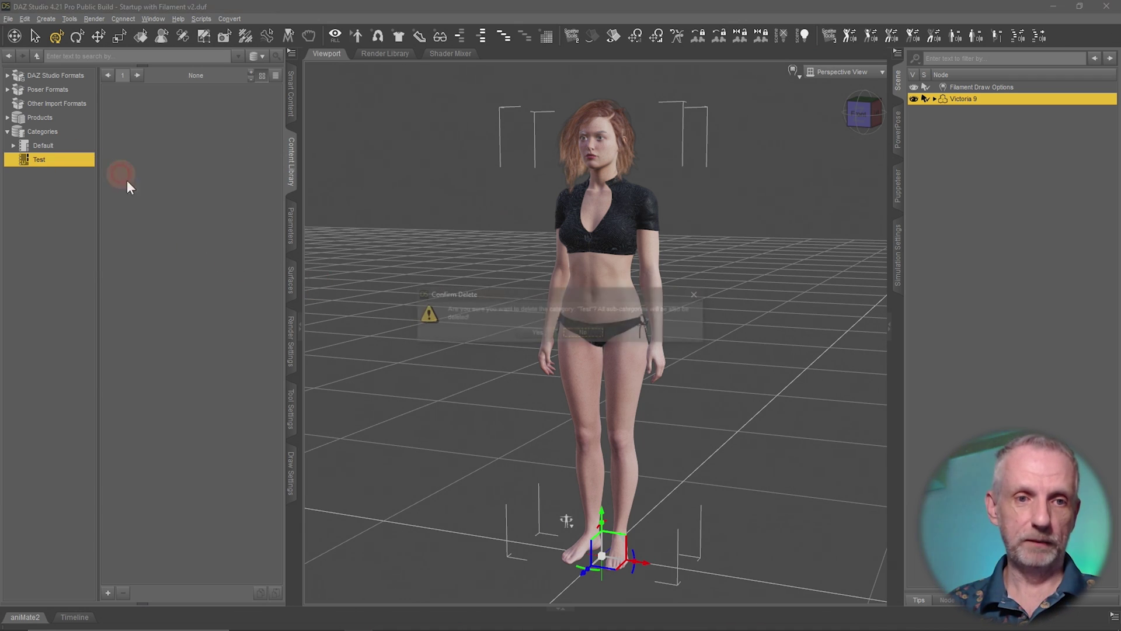
key("Return")
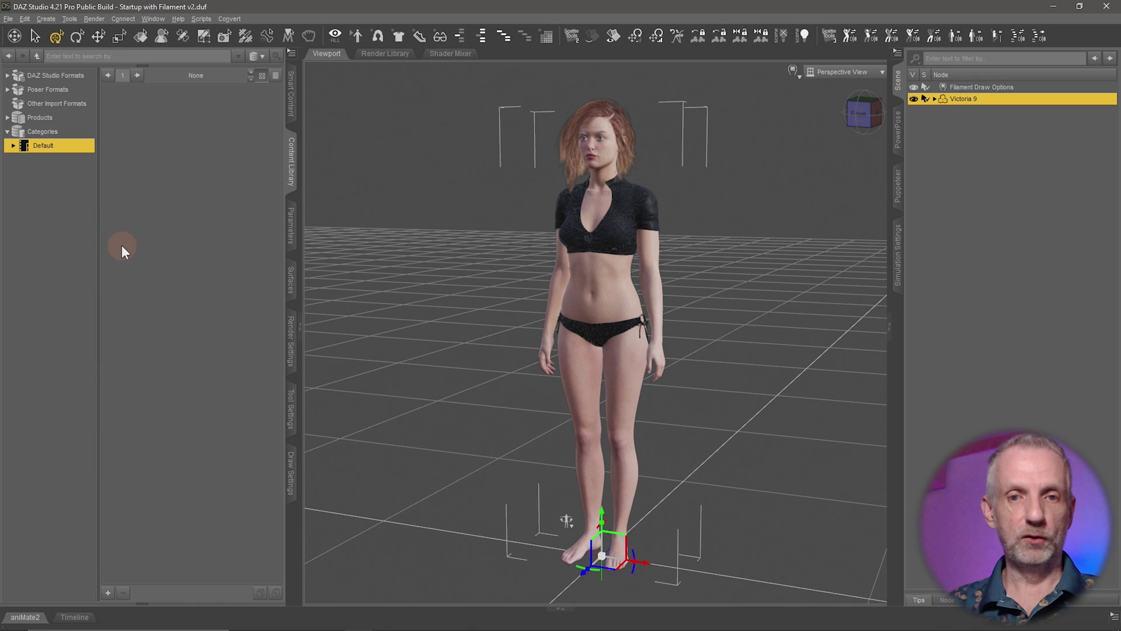
- From the Smart Content pane, run Content DB Maintenance with Re-Import Metadata selected
left_click(285, 114)
right_click(290, 99)
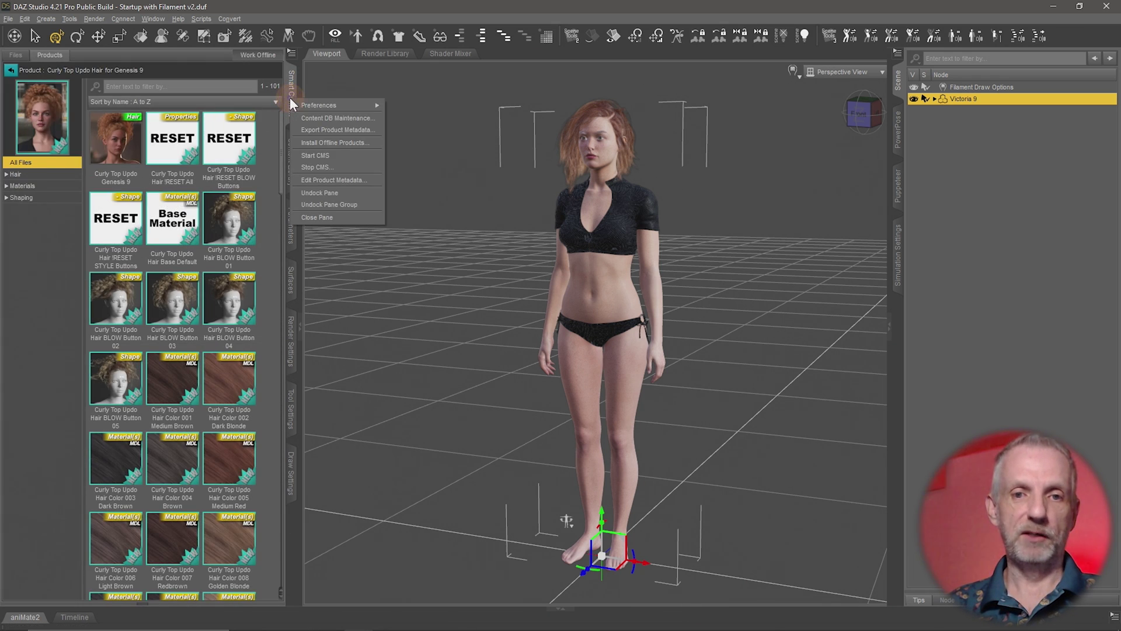
left_click(340, 117)
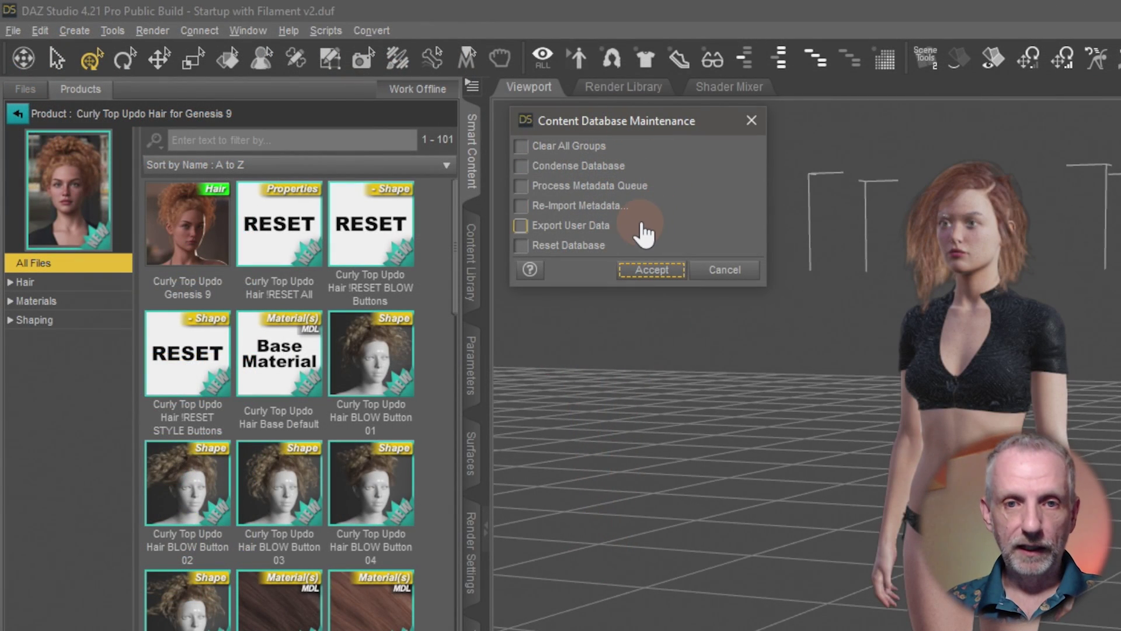
left_click(604, 207)
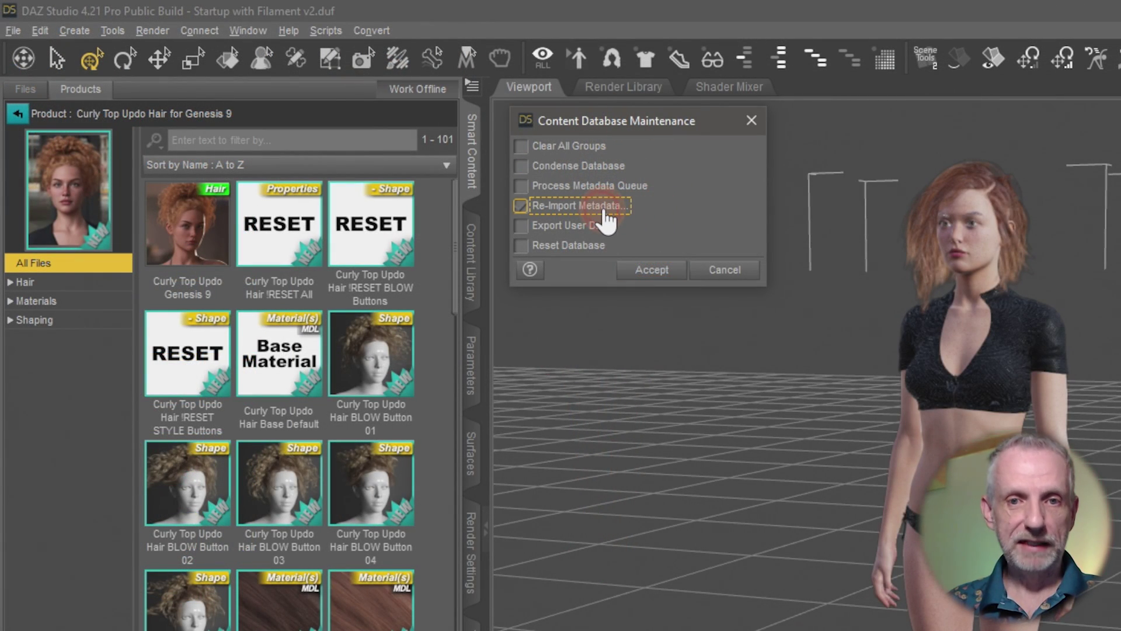
left_click(655, 271)
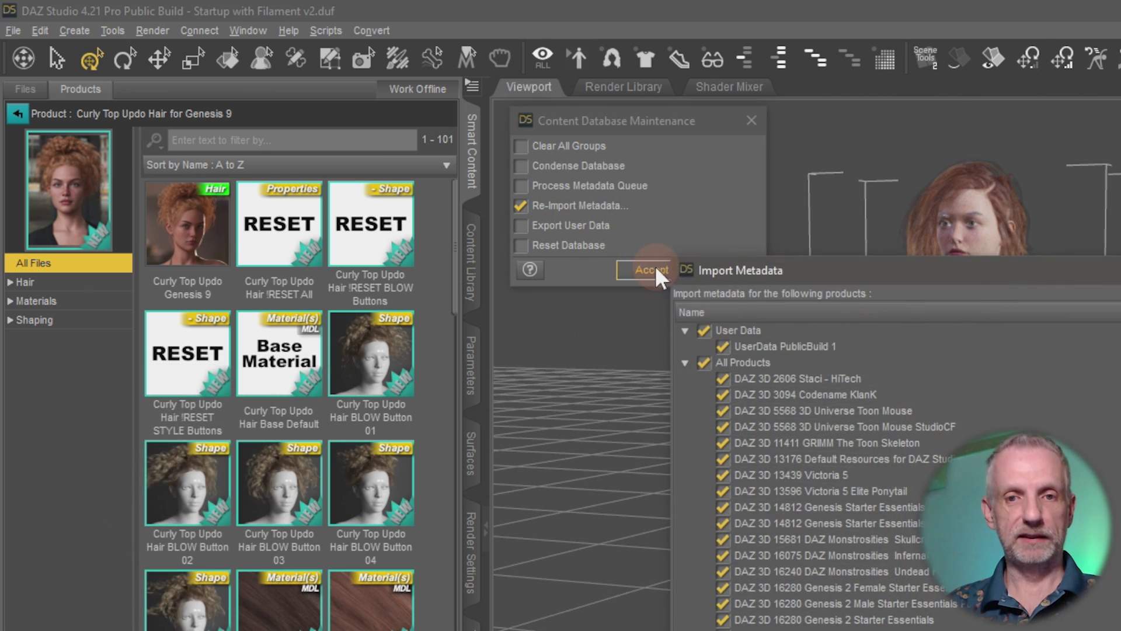
- Uncheck All Products so only the user data metadata is re-imported, and accept
left_click_drag(888, 276, 685, 63)
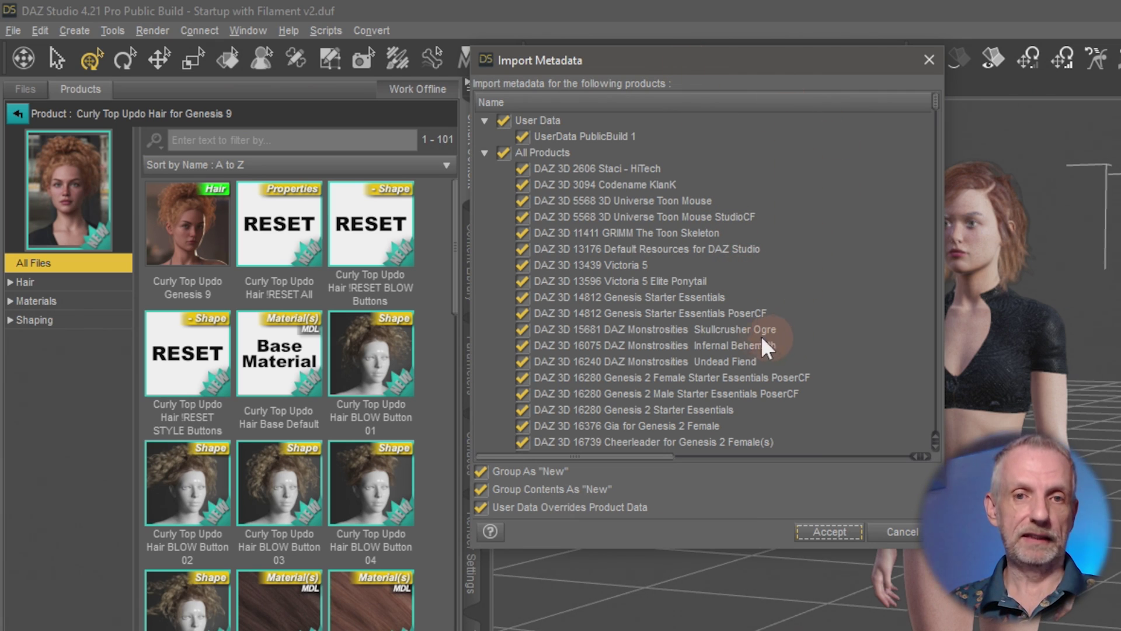
left_click(499, 153)
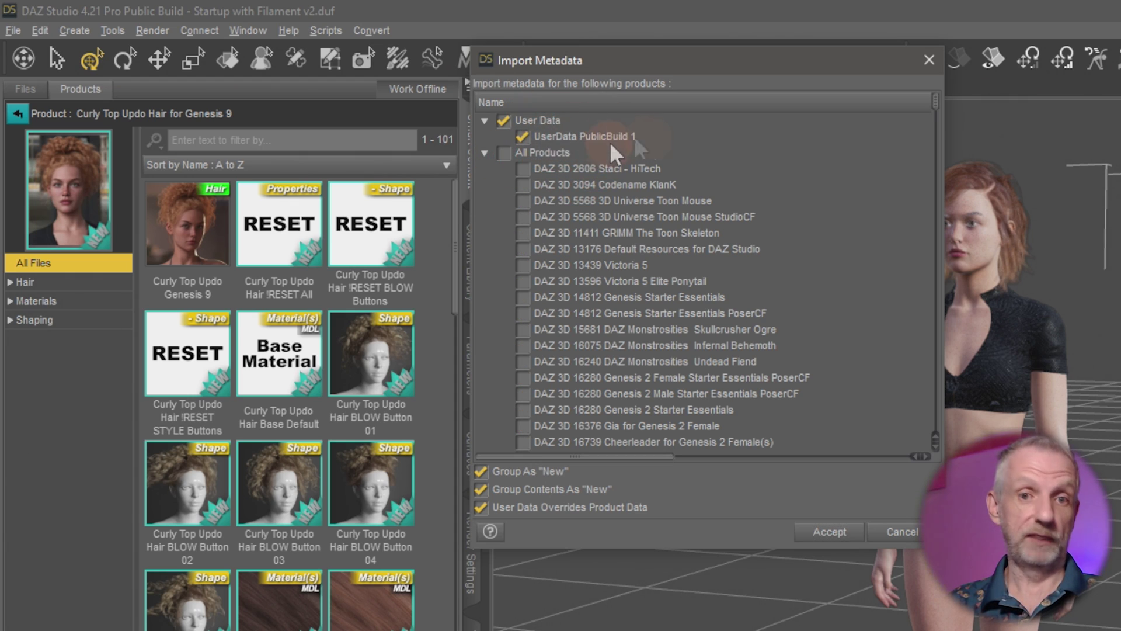
left_click(844, 531)
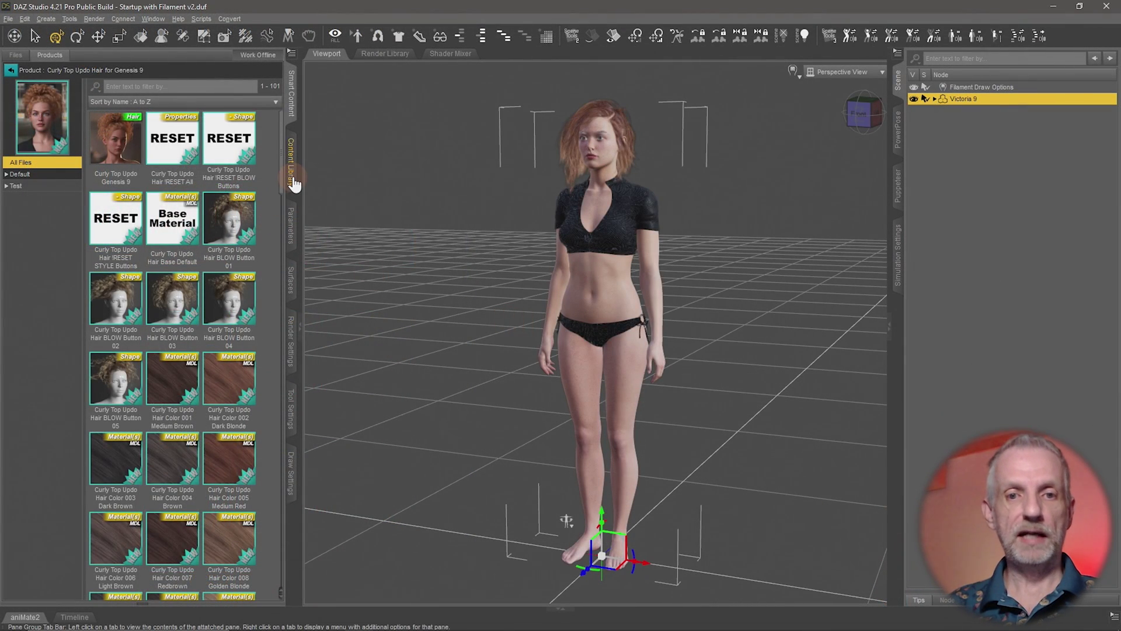
- In the Content Library, expand Categories > Test and select Test 2 to view its three items
left_click(292, 183)
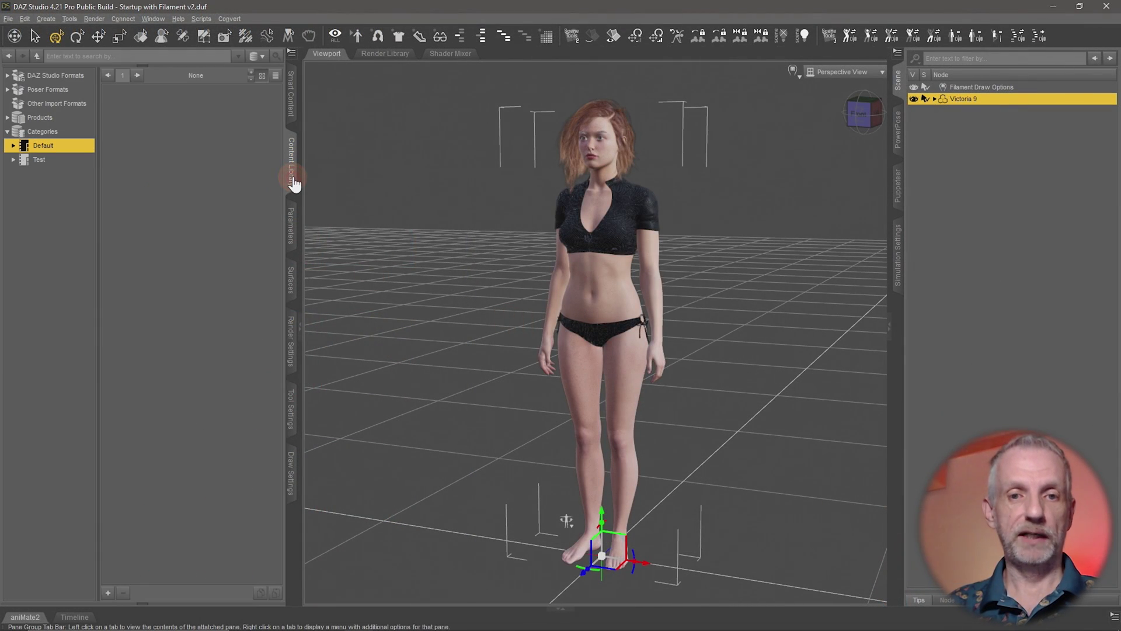
left_click(12, 161)
left_click(47, 173)
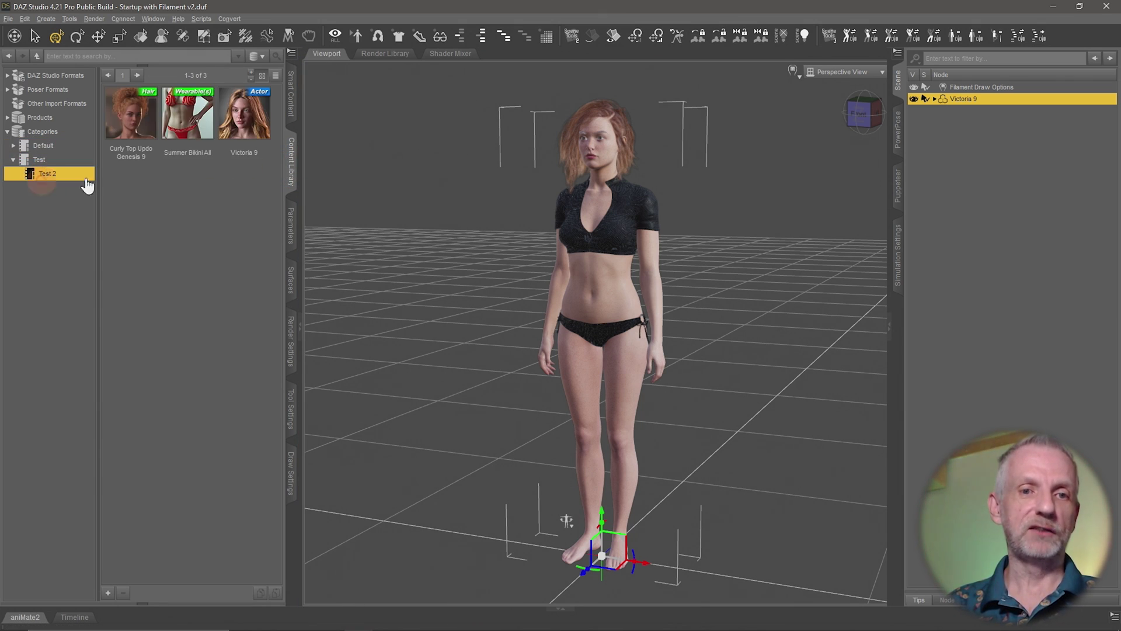